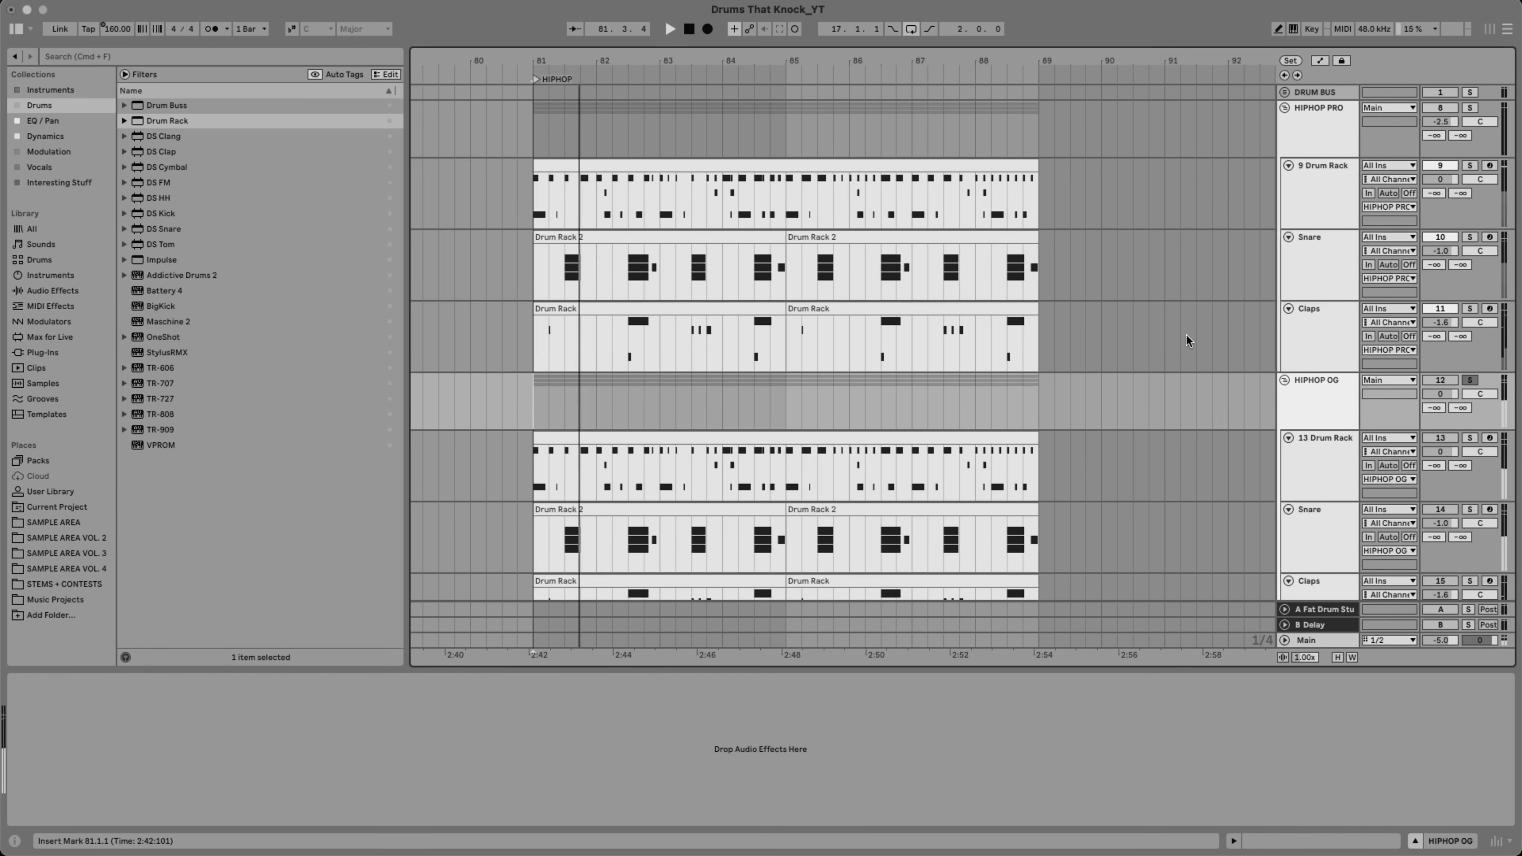
click(1298, 448)
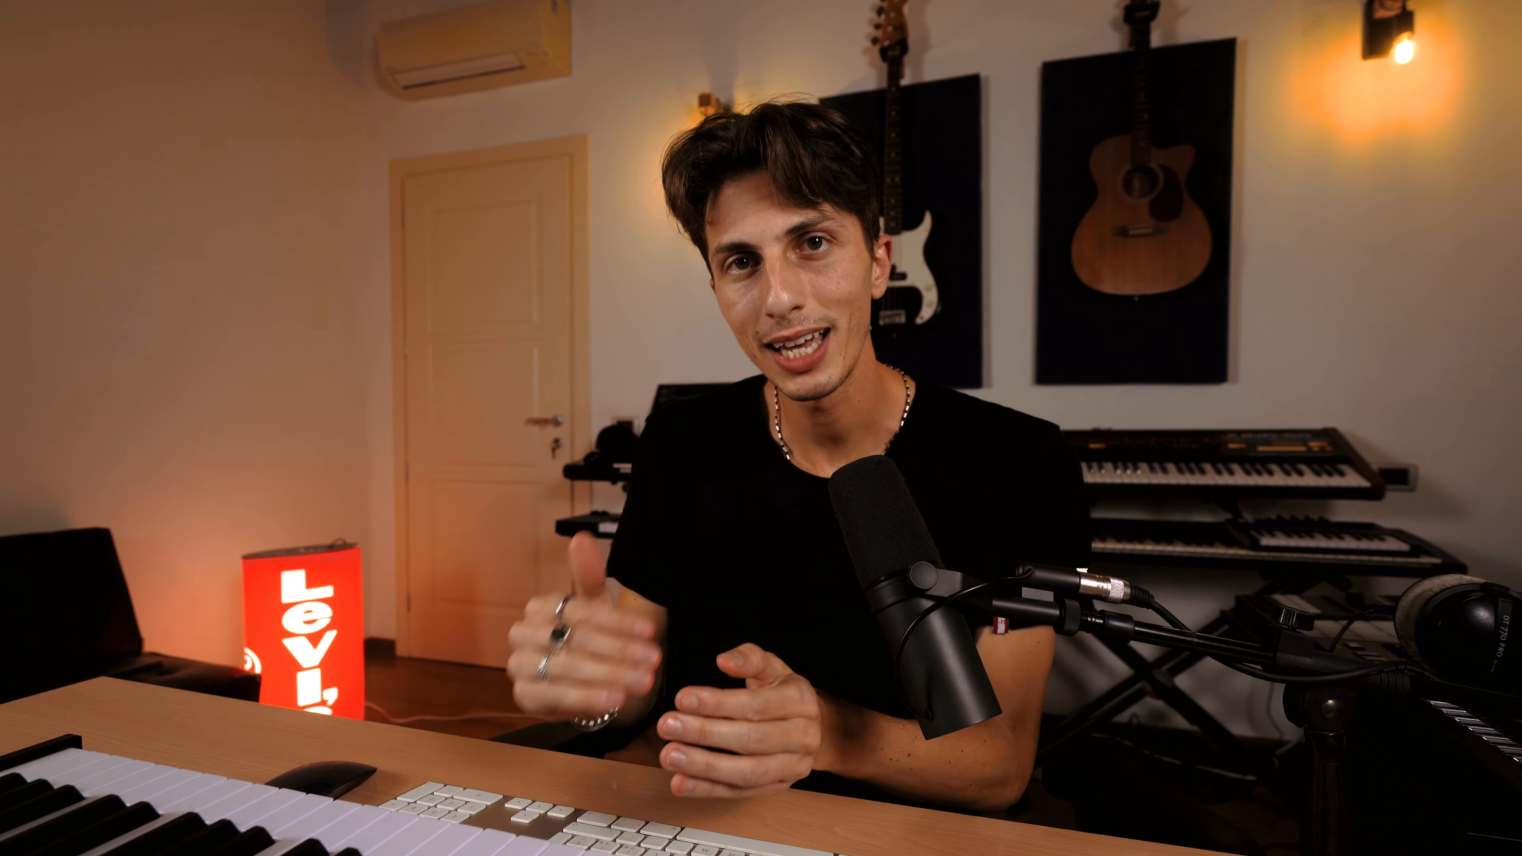
Step: Audition several kick samples in the browser's "kick" search results
key(Up)
key(Up)
key(Up)
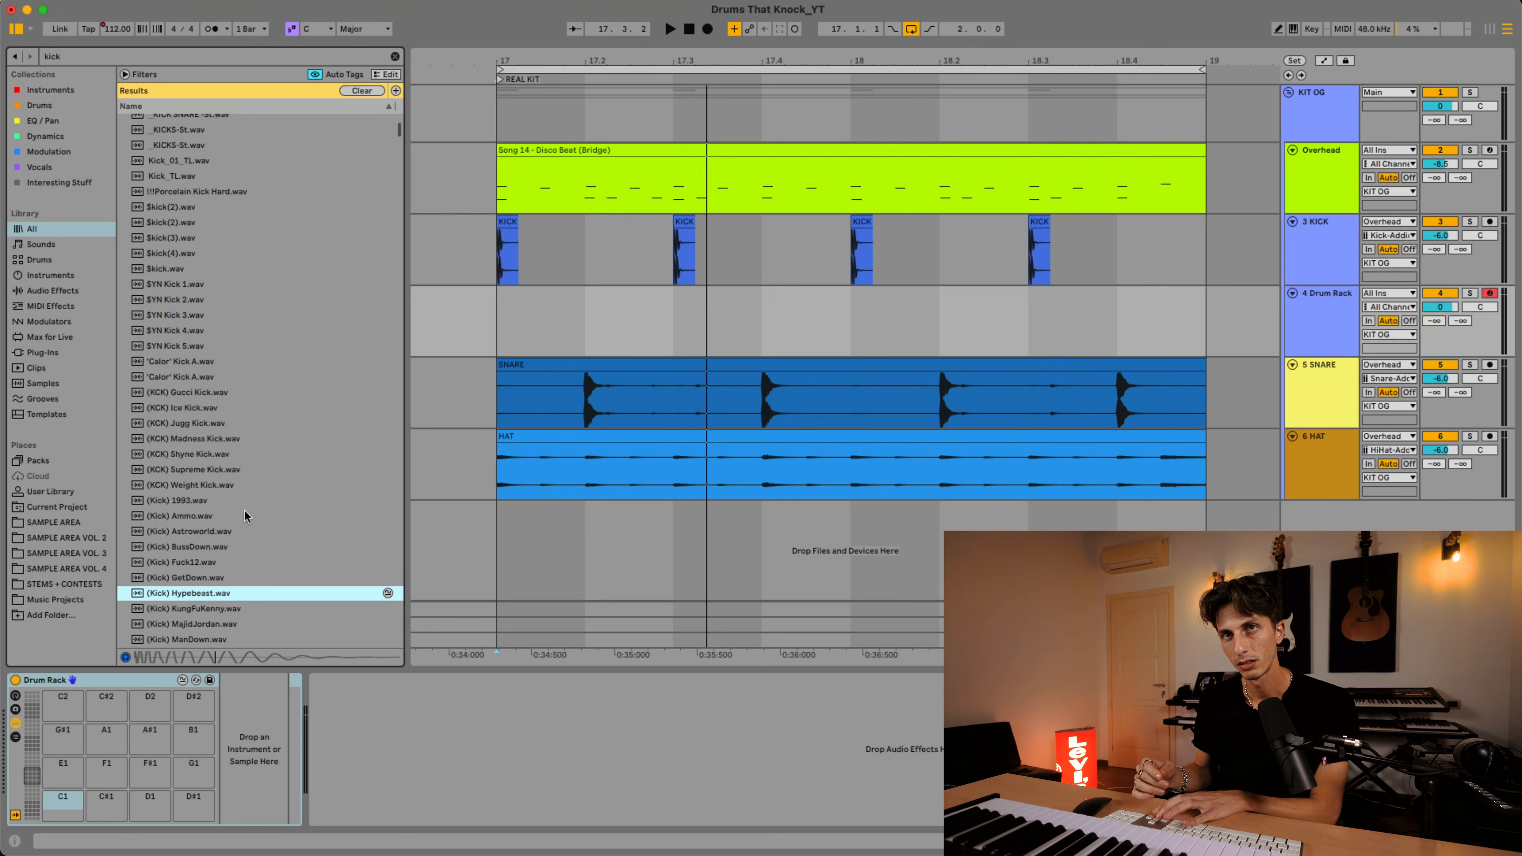
key(Down)
key(Down)
key(Down)
key(Down)
key(Down)
key(Down)
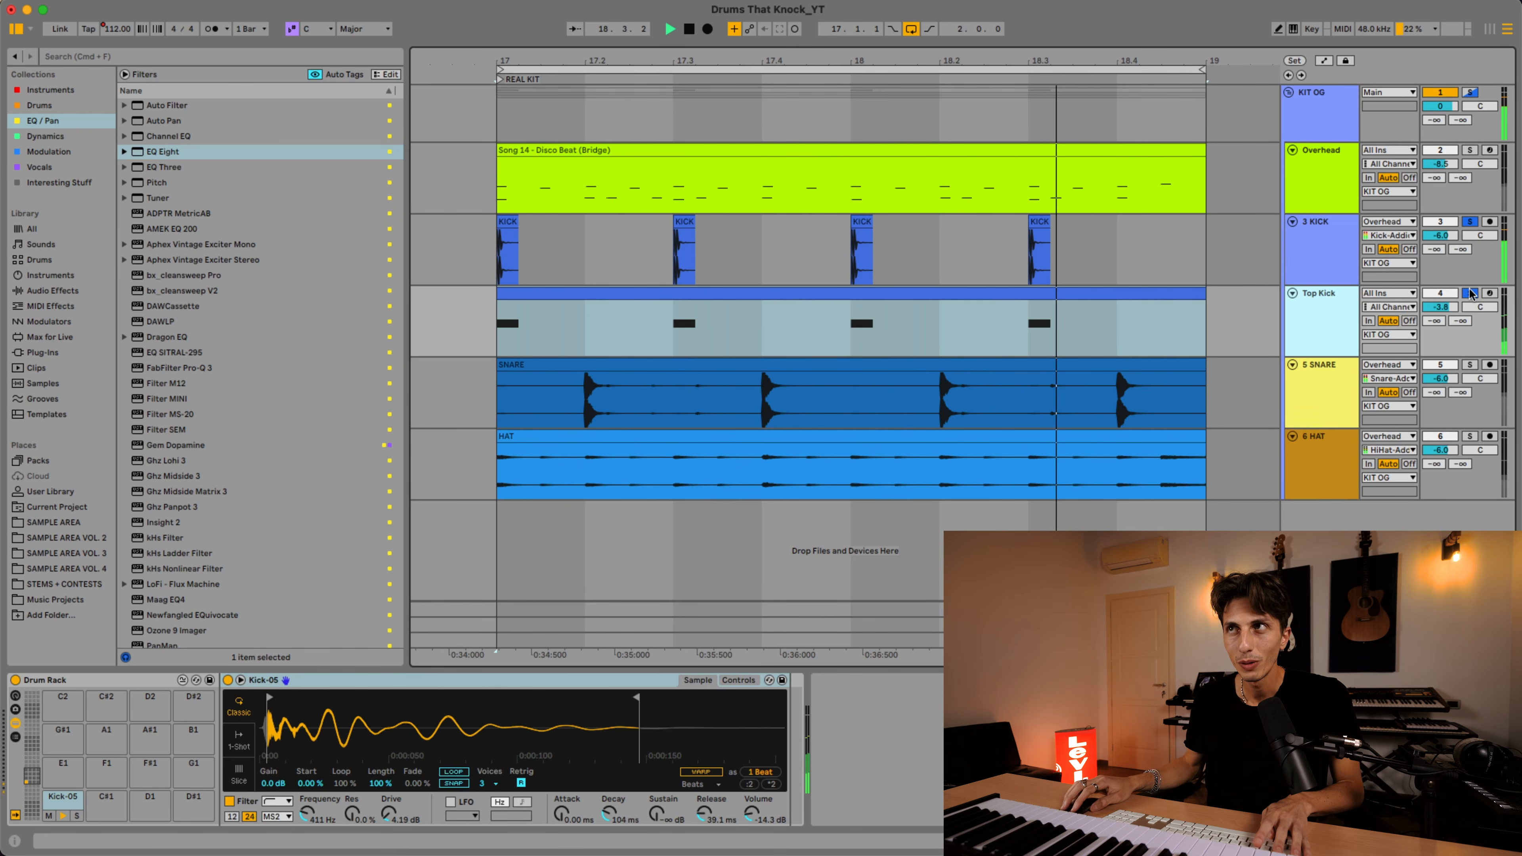
Step: Toggle the Top Kick track's solo and raise the transposition of its Kick-05 sample
click(1469, 293)
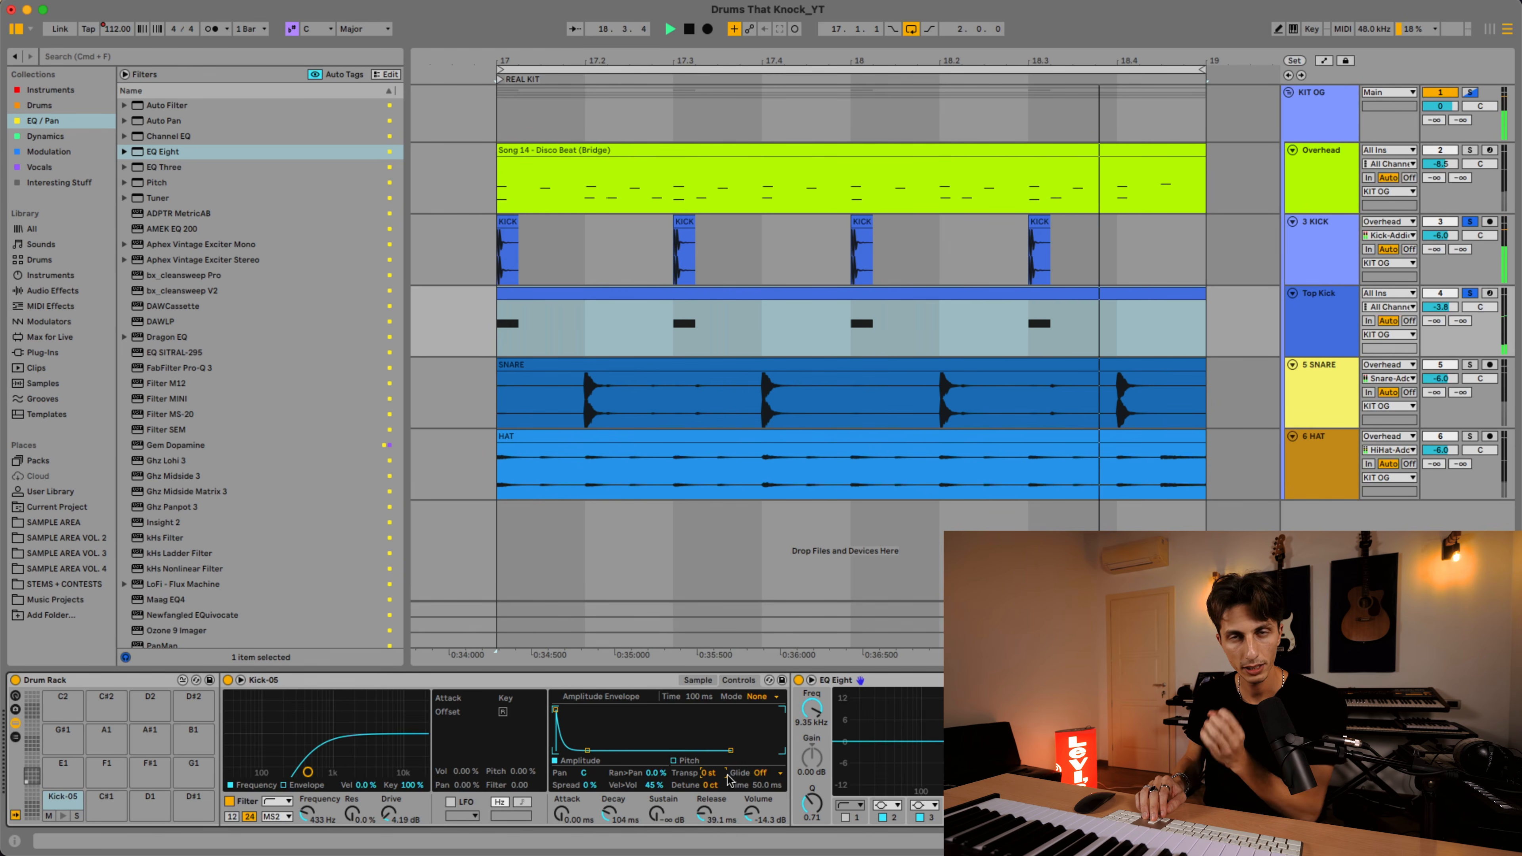
key(Up)
key(Up)
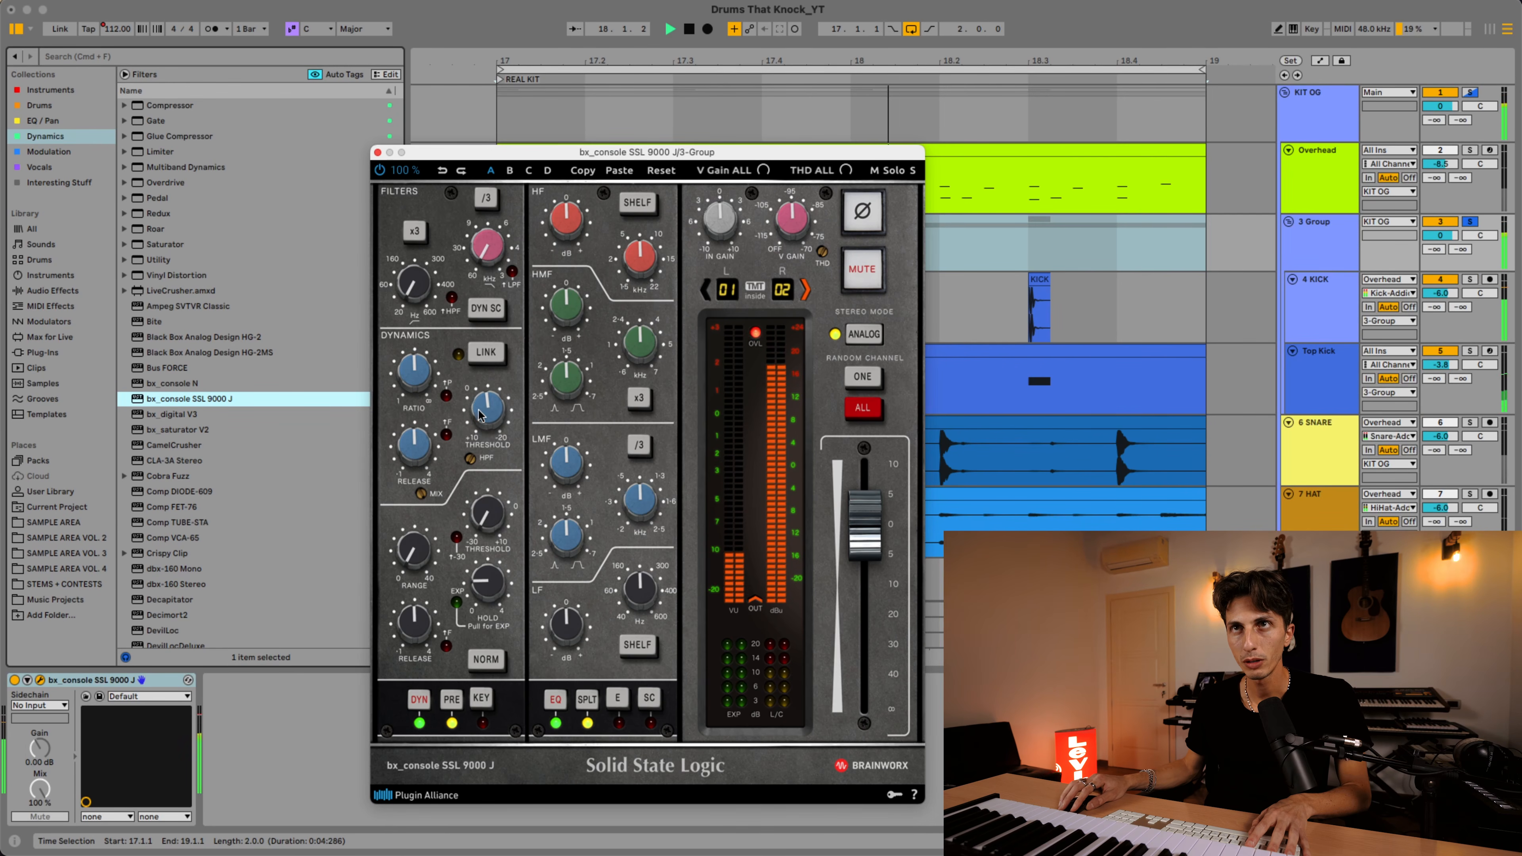
Step: Adjust the compressor threshold and boost the EQ's lows at 54 Hz and its highs on the kick group's SSL 9000 J console
drag(479, 400, 480, 395)
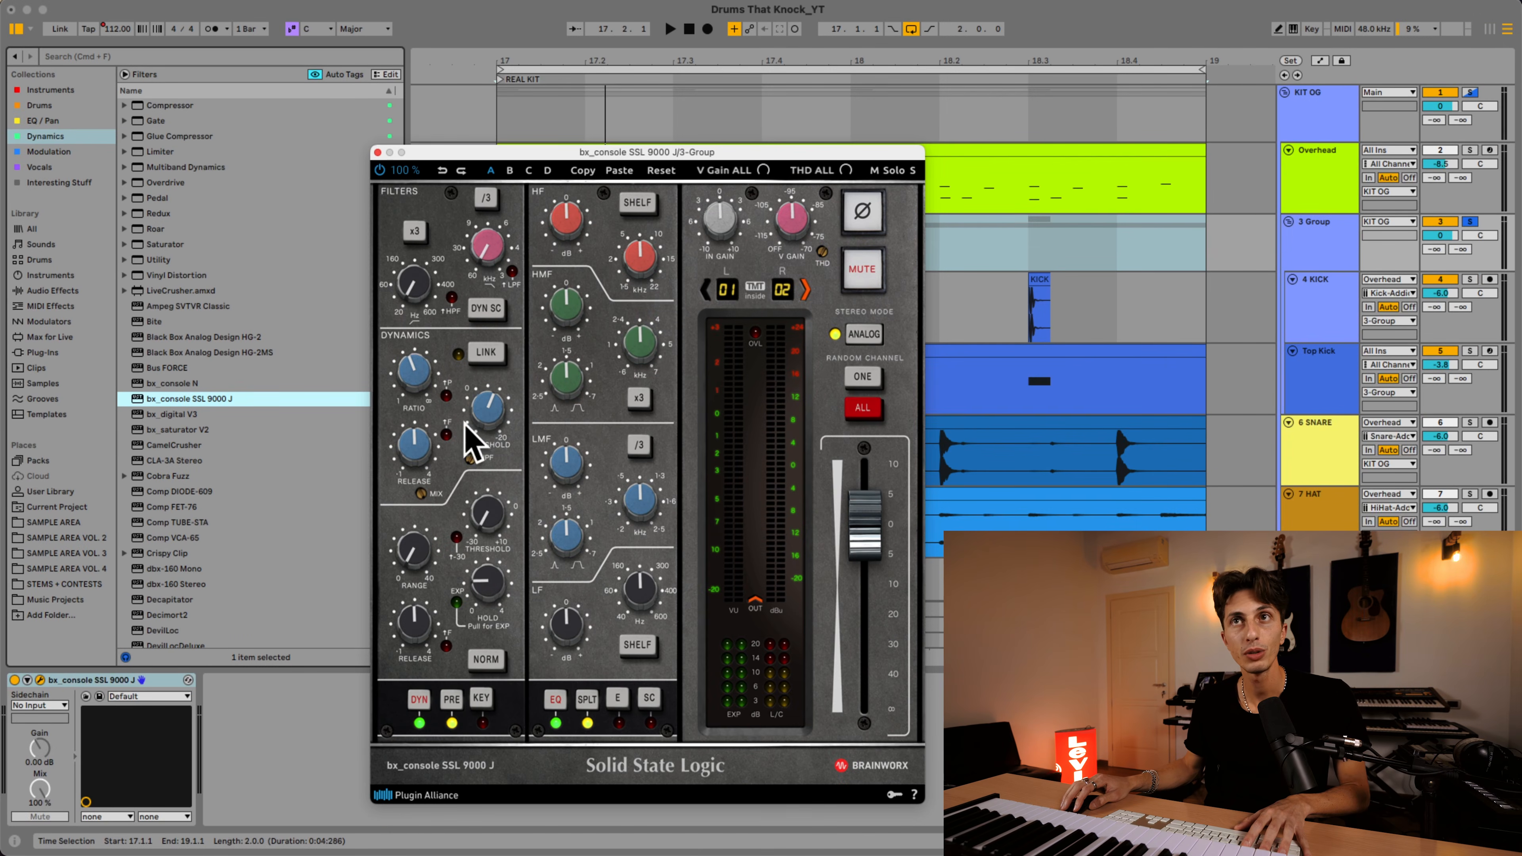
drag(638, 586, 631, 600)
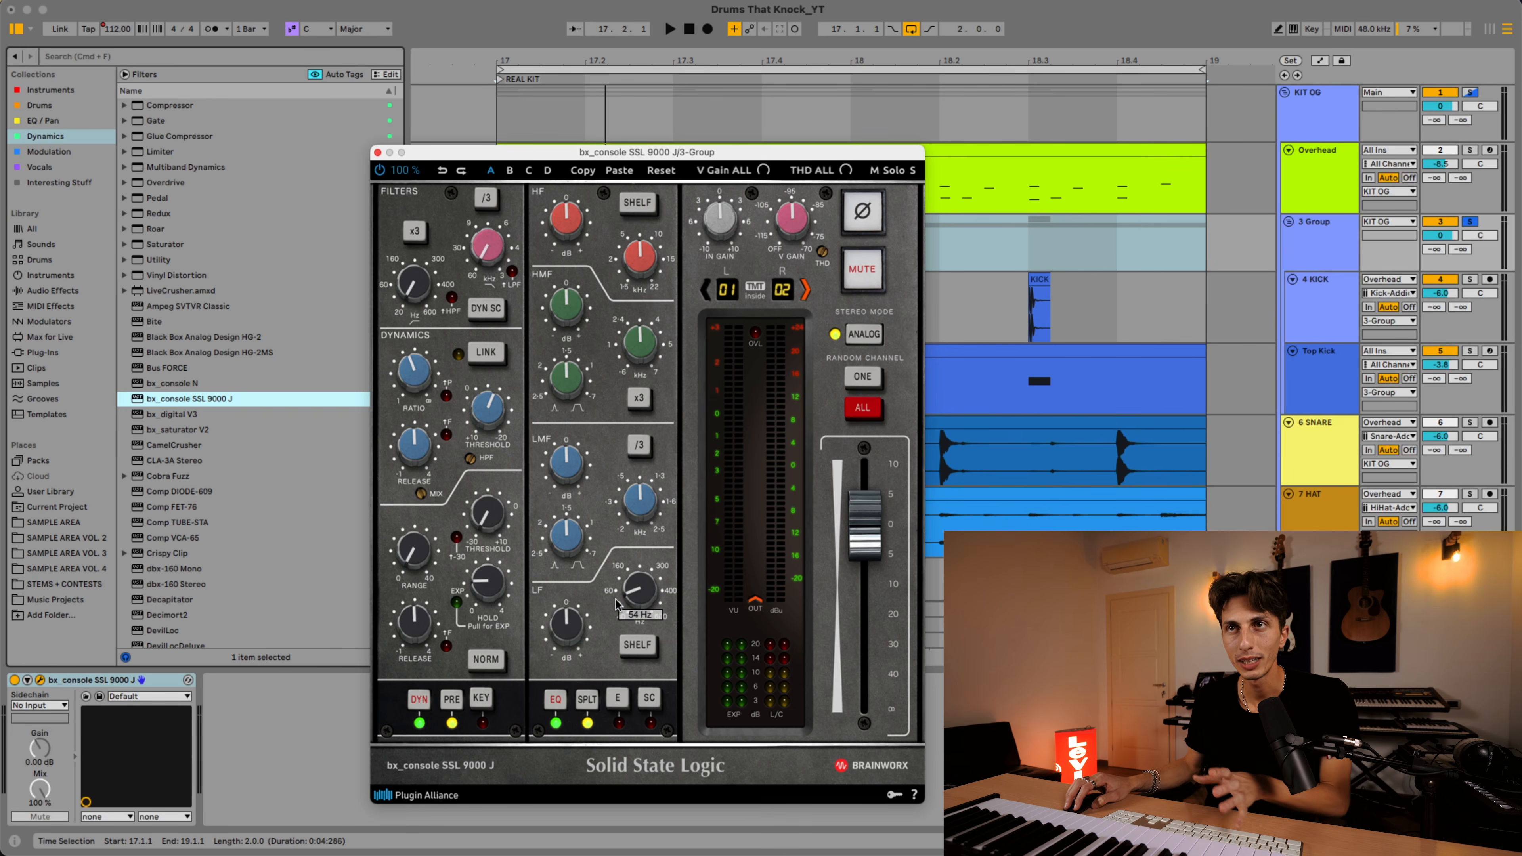
drag(555, 641, 568, 615)
key(space)
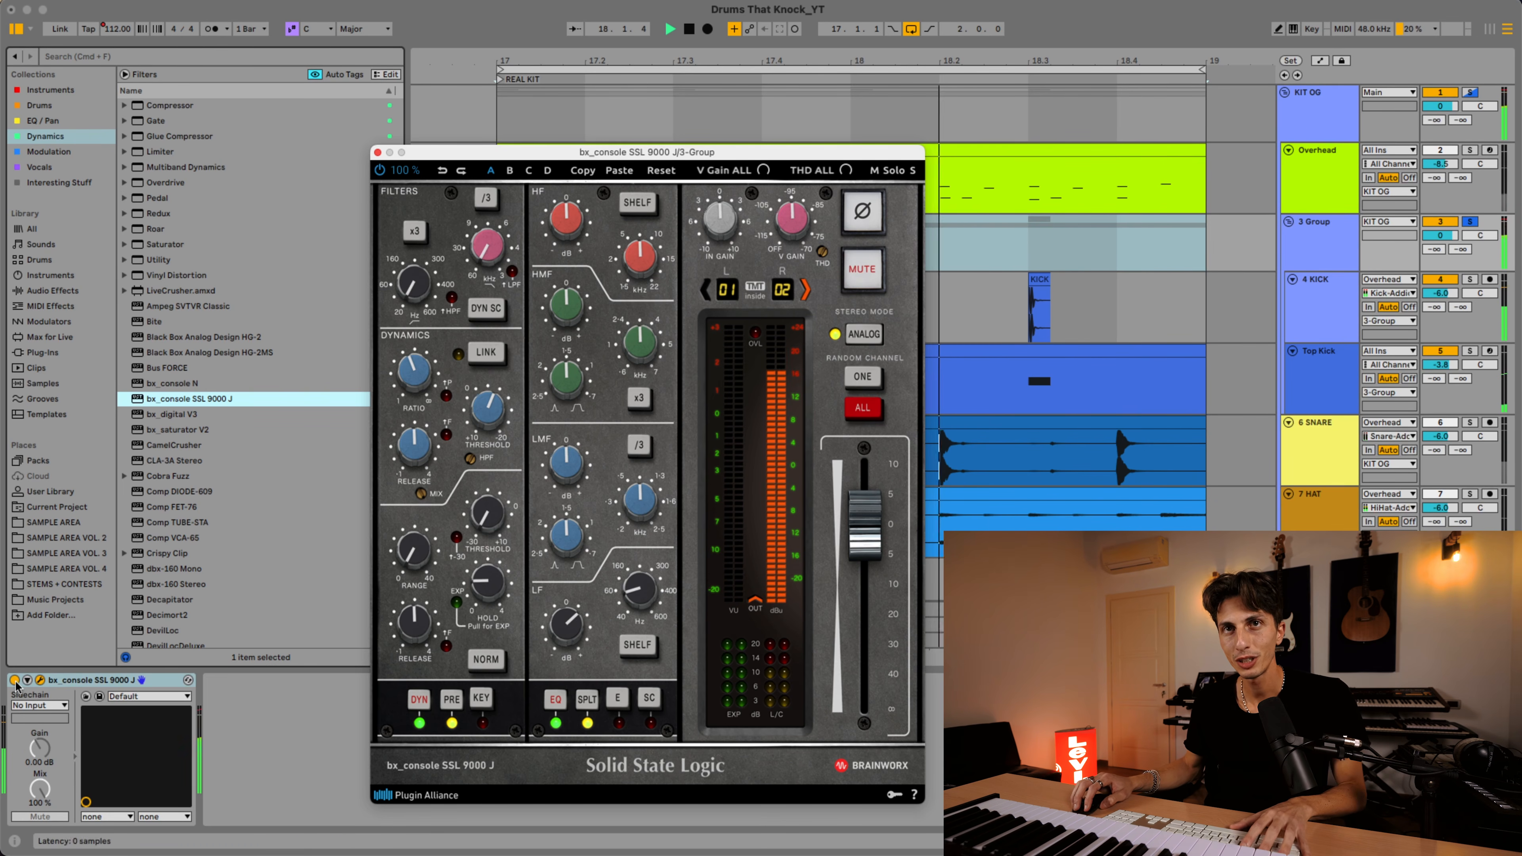
click(640, 260)
drag(572, 233, 574, 226)
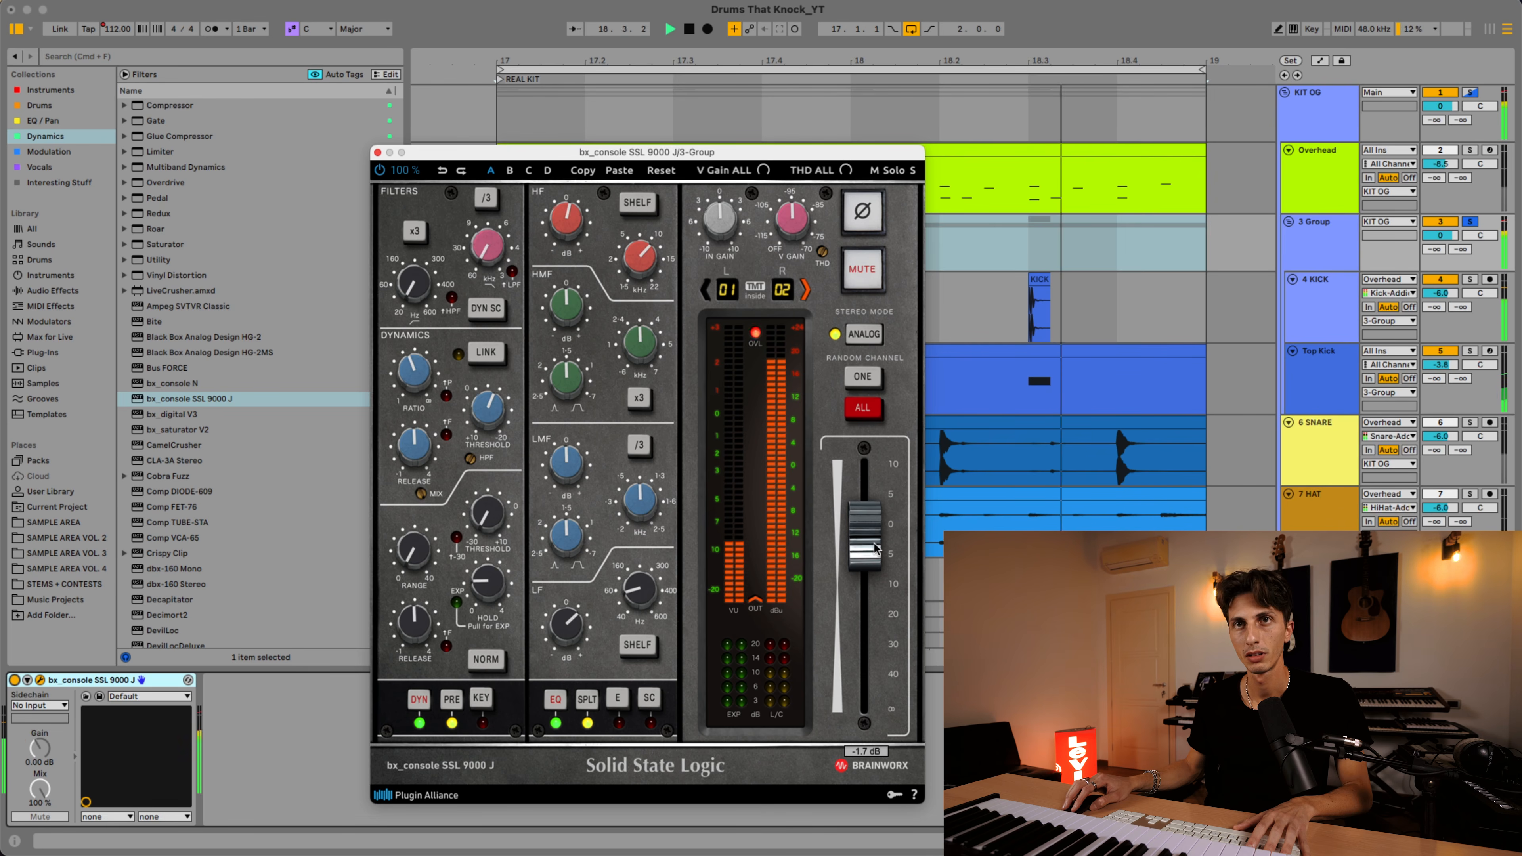
Step: Lower the output fader of the kick group's SSL console and compare the sound with the plugin bypassed and active
drag(875, 546, 866, 556)
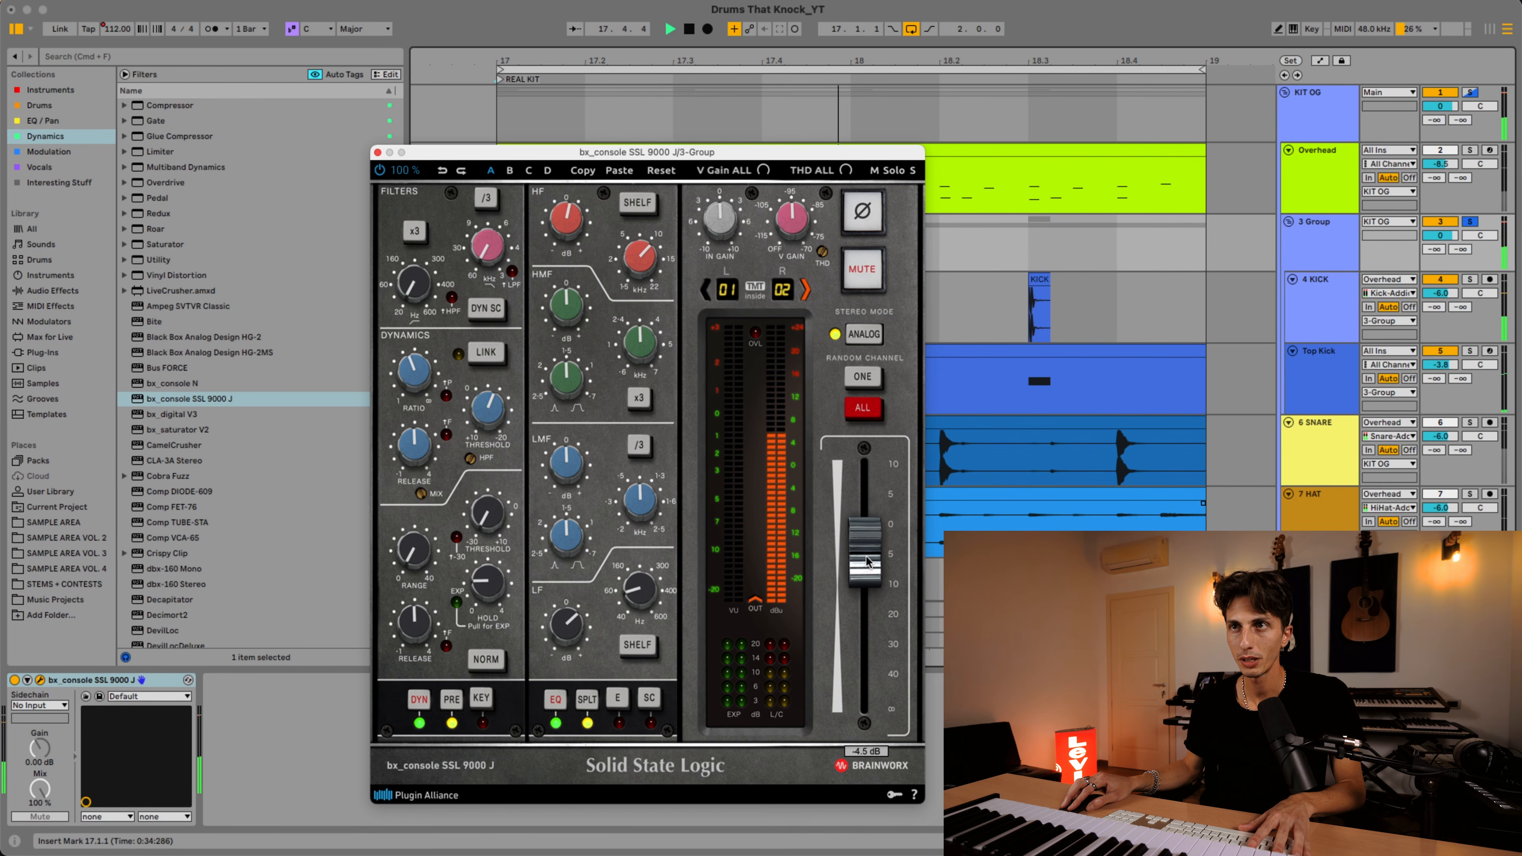
drag(867, 565, 867, 574)
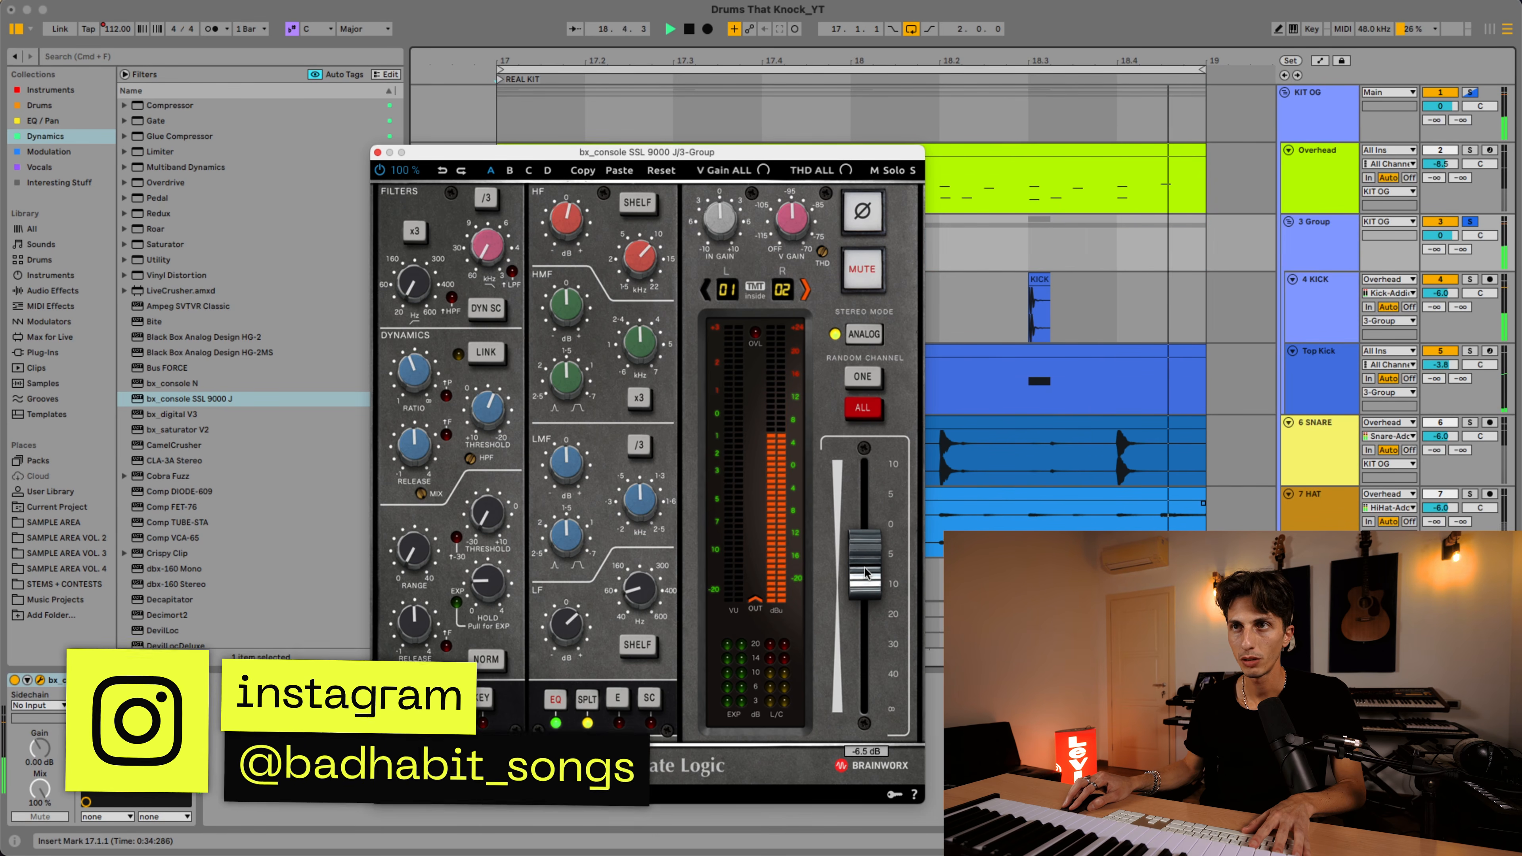
click(13, 680)
click(13, 681)
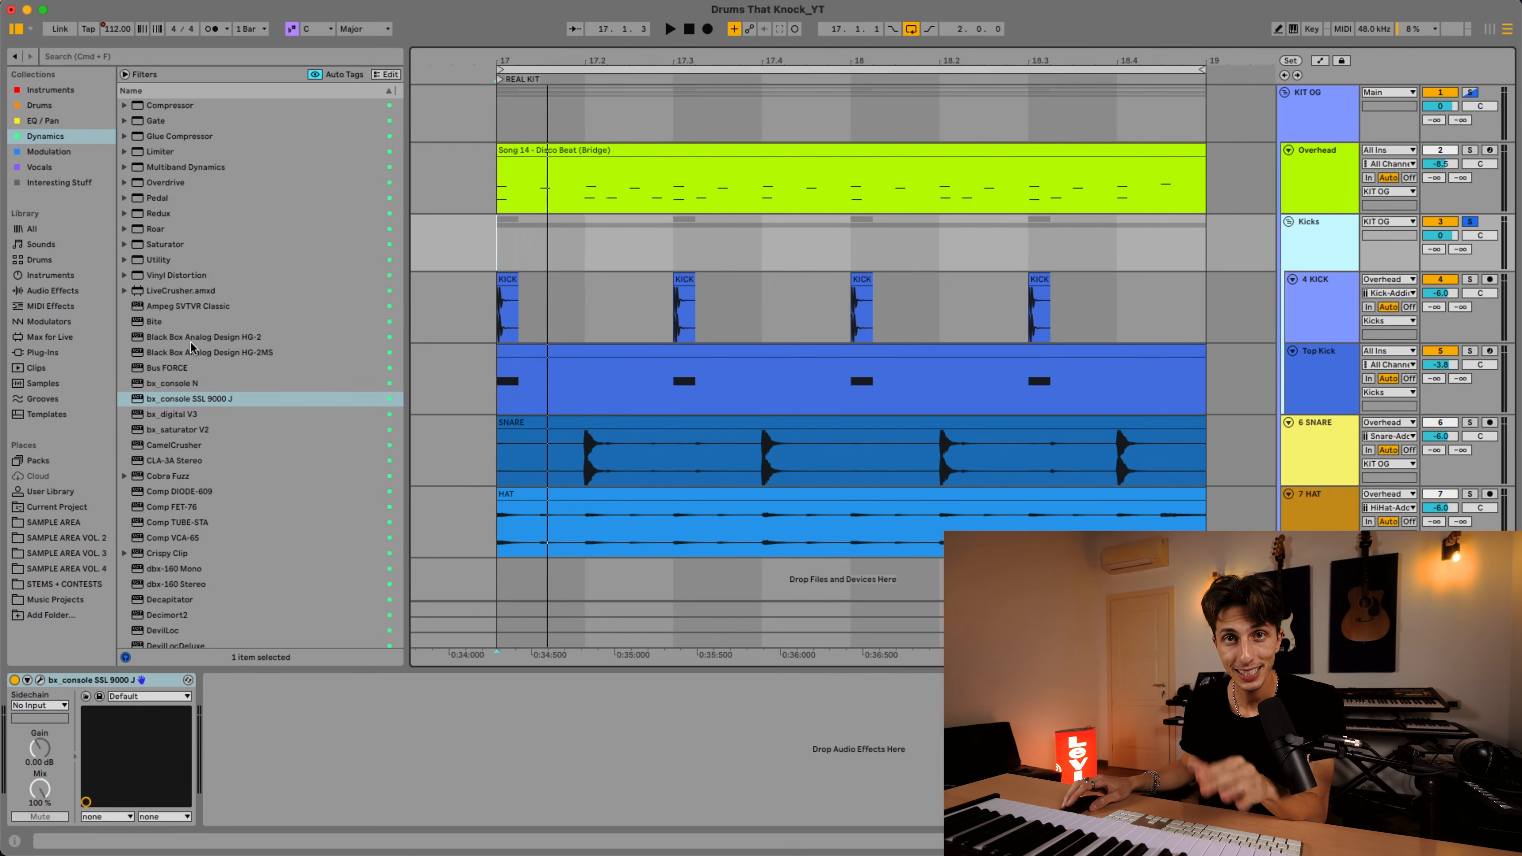
Step: Bypass the SSL console in favour of a Glue Compressor on the Kicks group and lower its threshold to about -21.6 dB
double_click(189, 141)
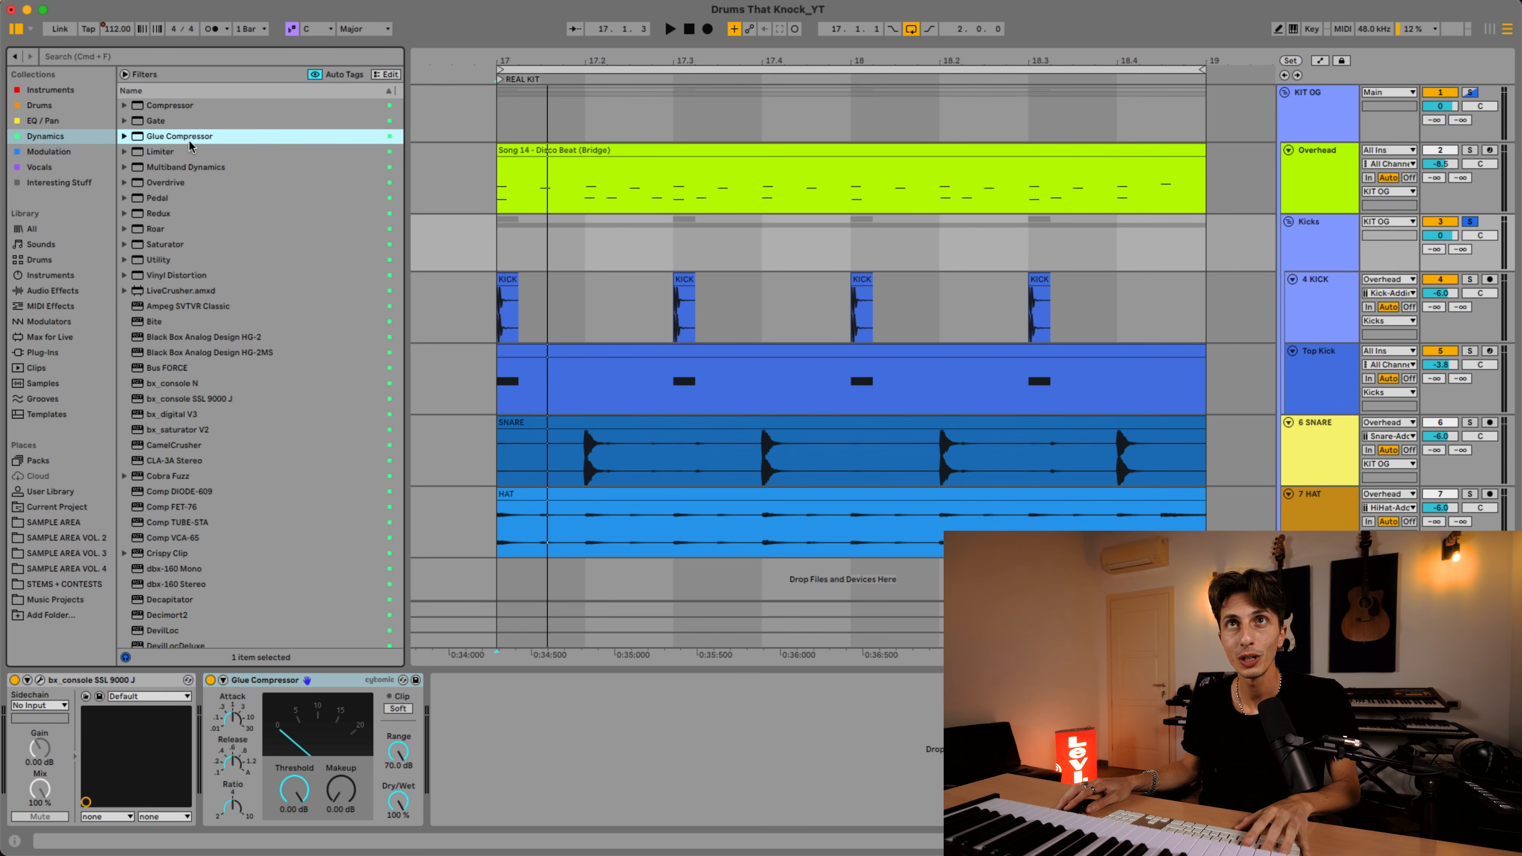
click(16, 681)
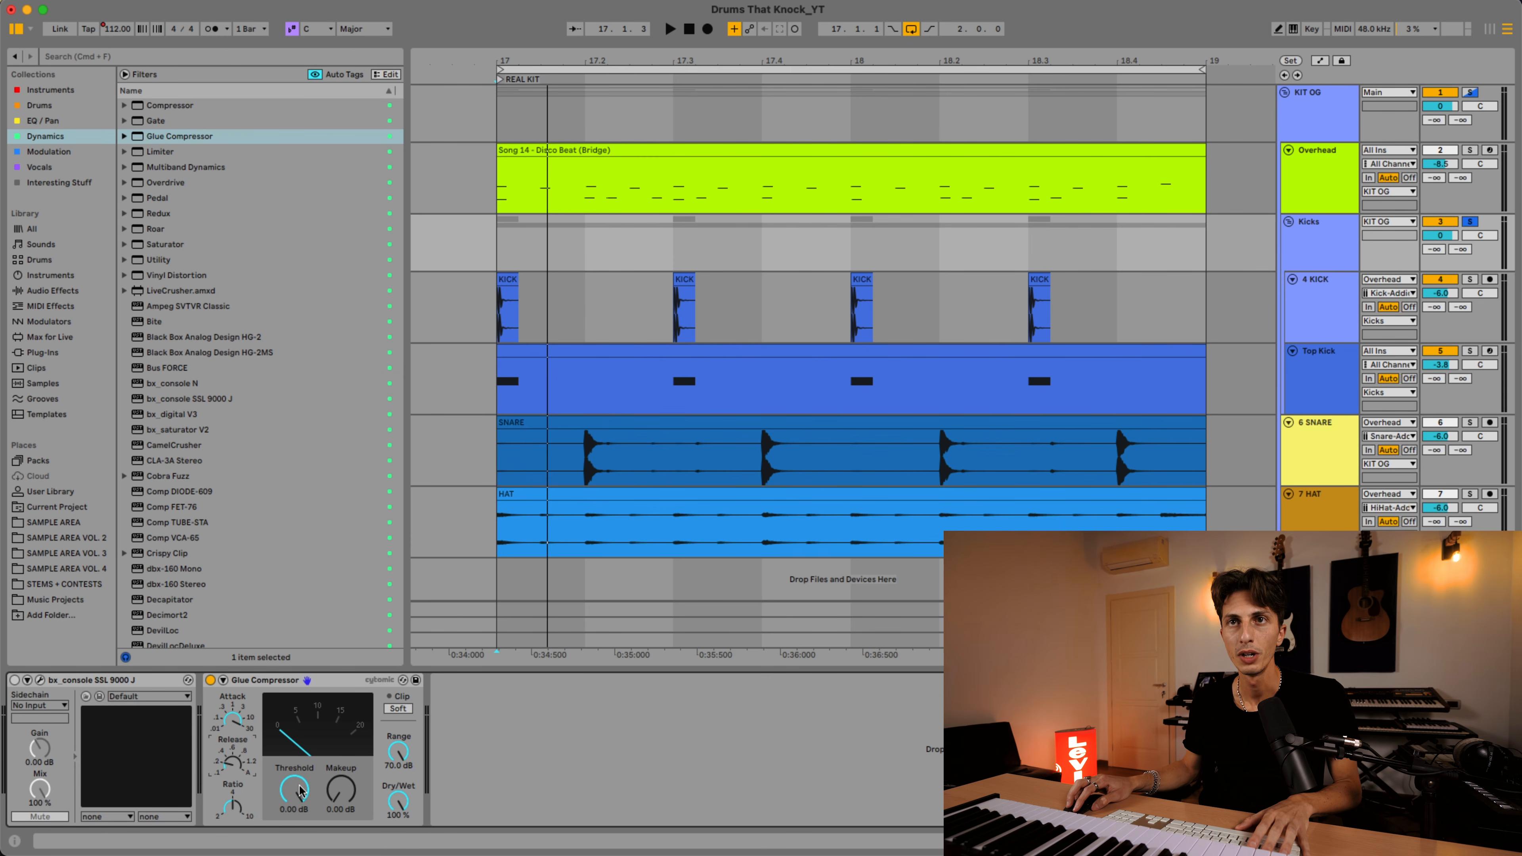
key(space)
mouse_move(294, 790)
mouse_down()
mouse_move(294, 815)
mouse_move(300, 800)
mouse_up()
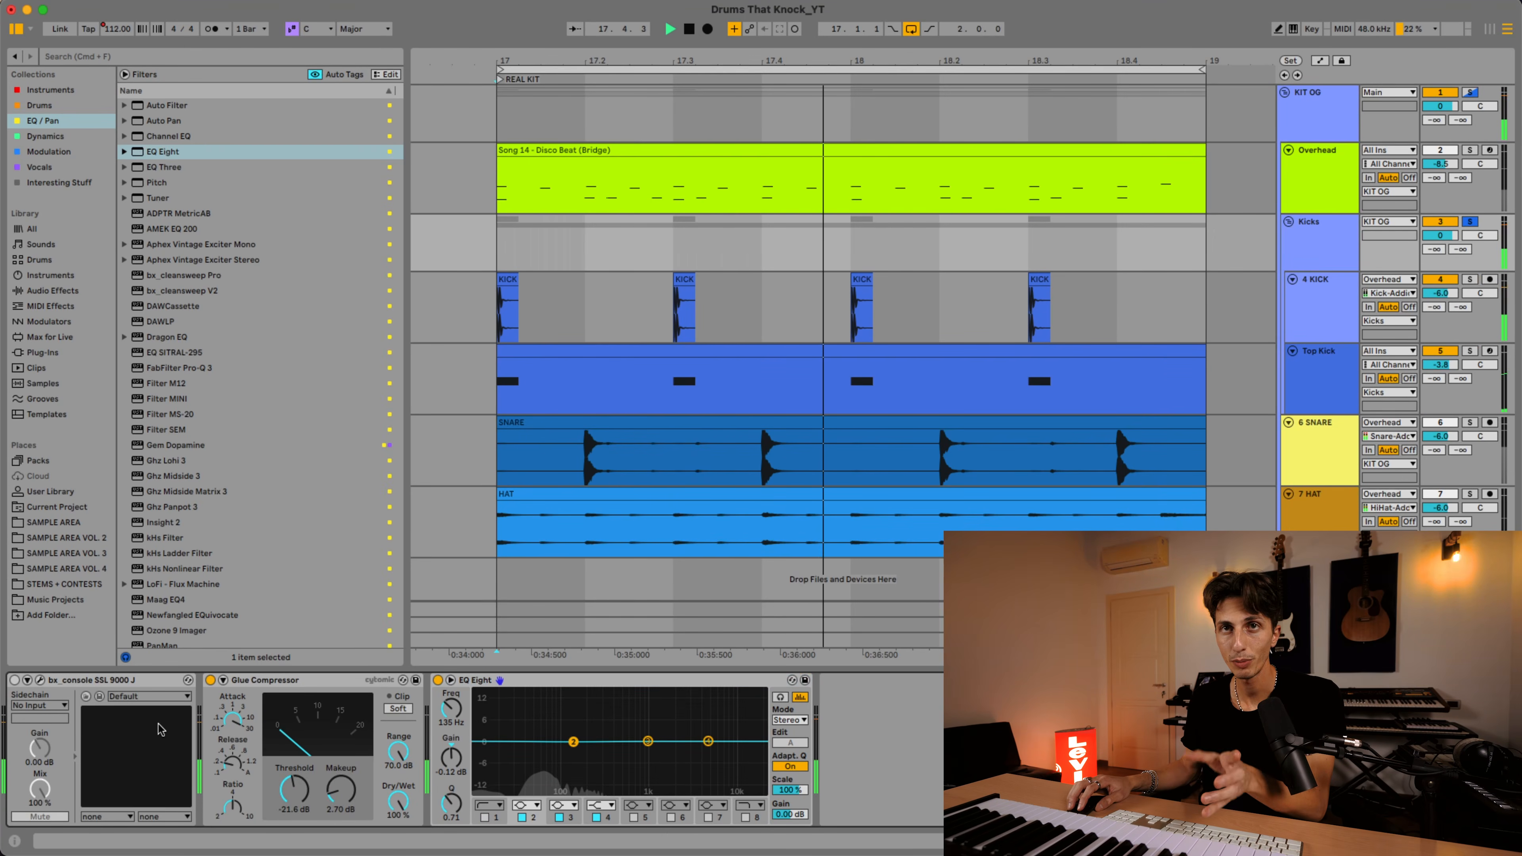
Step: Review the SSL console's settings on the Kicks group and compare the kick with and without bx_subfilter during playback
click(41, 681)
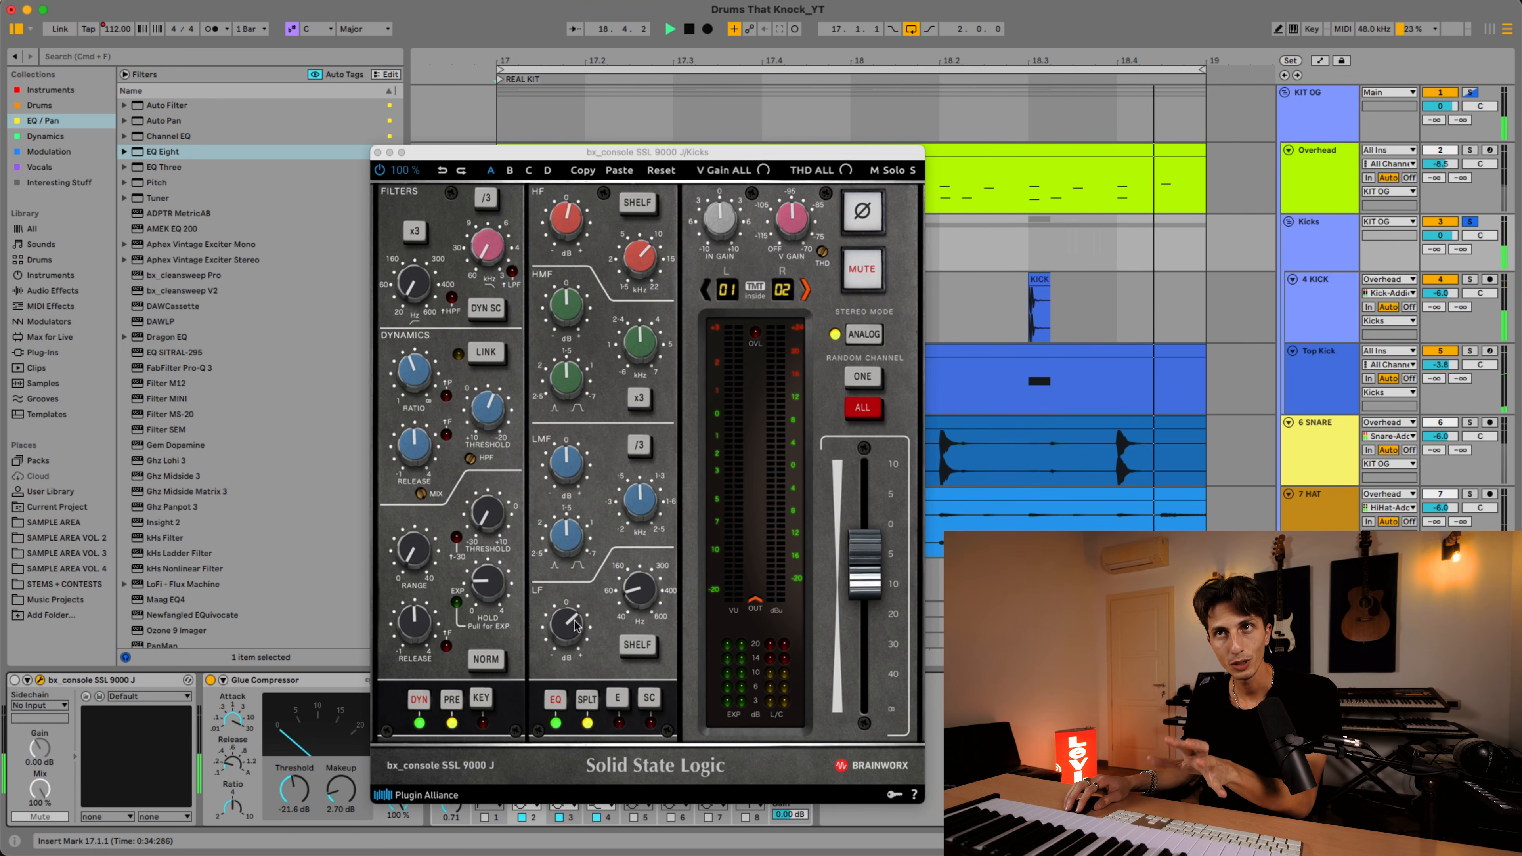
click(41, 681)
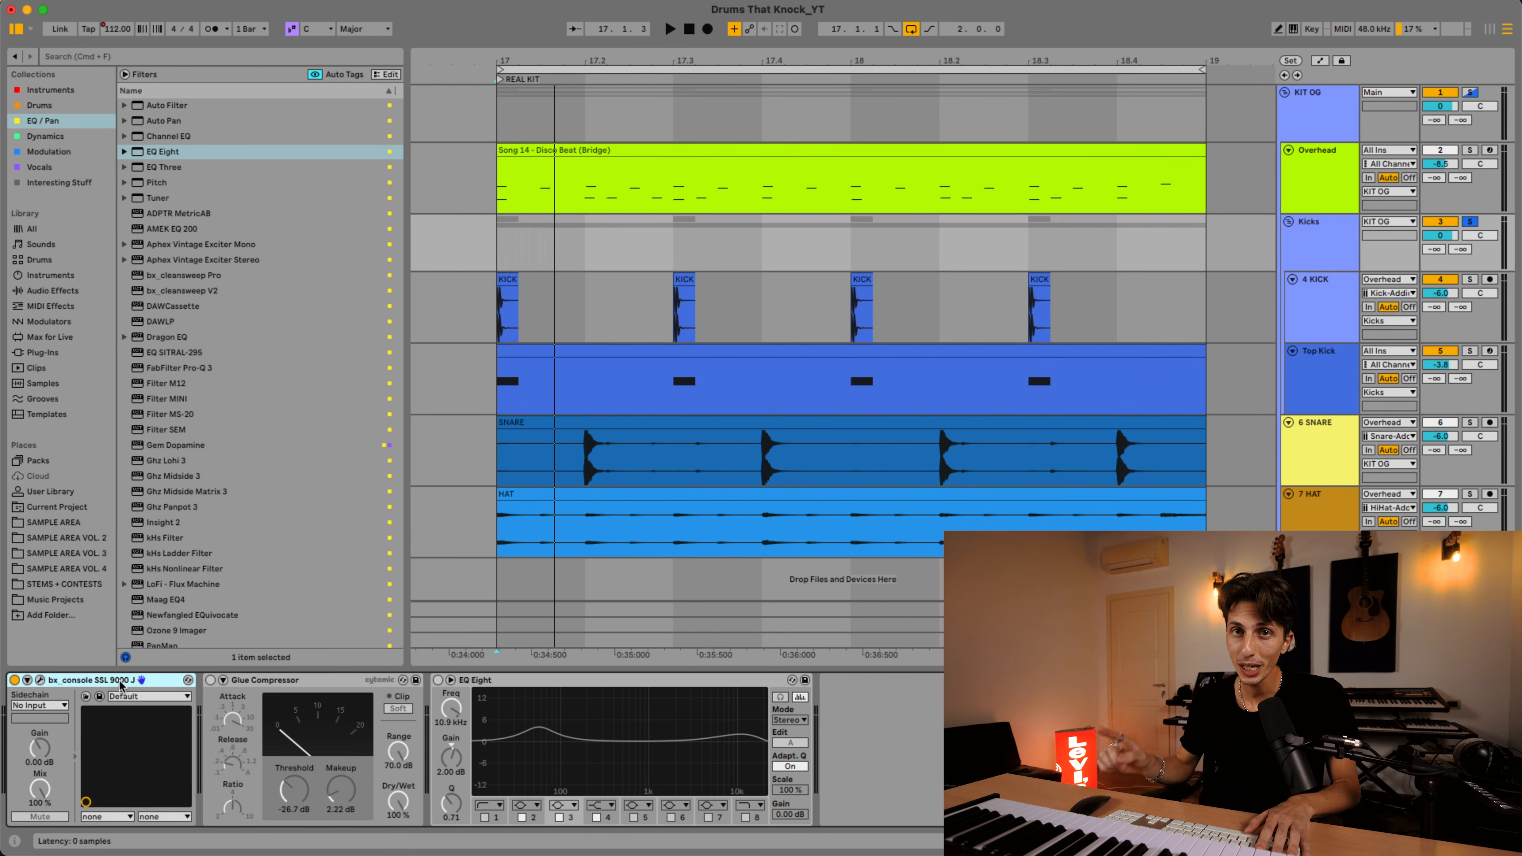
key(space)
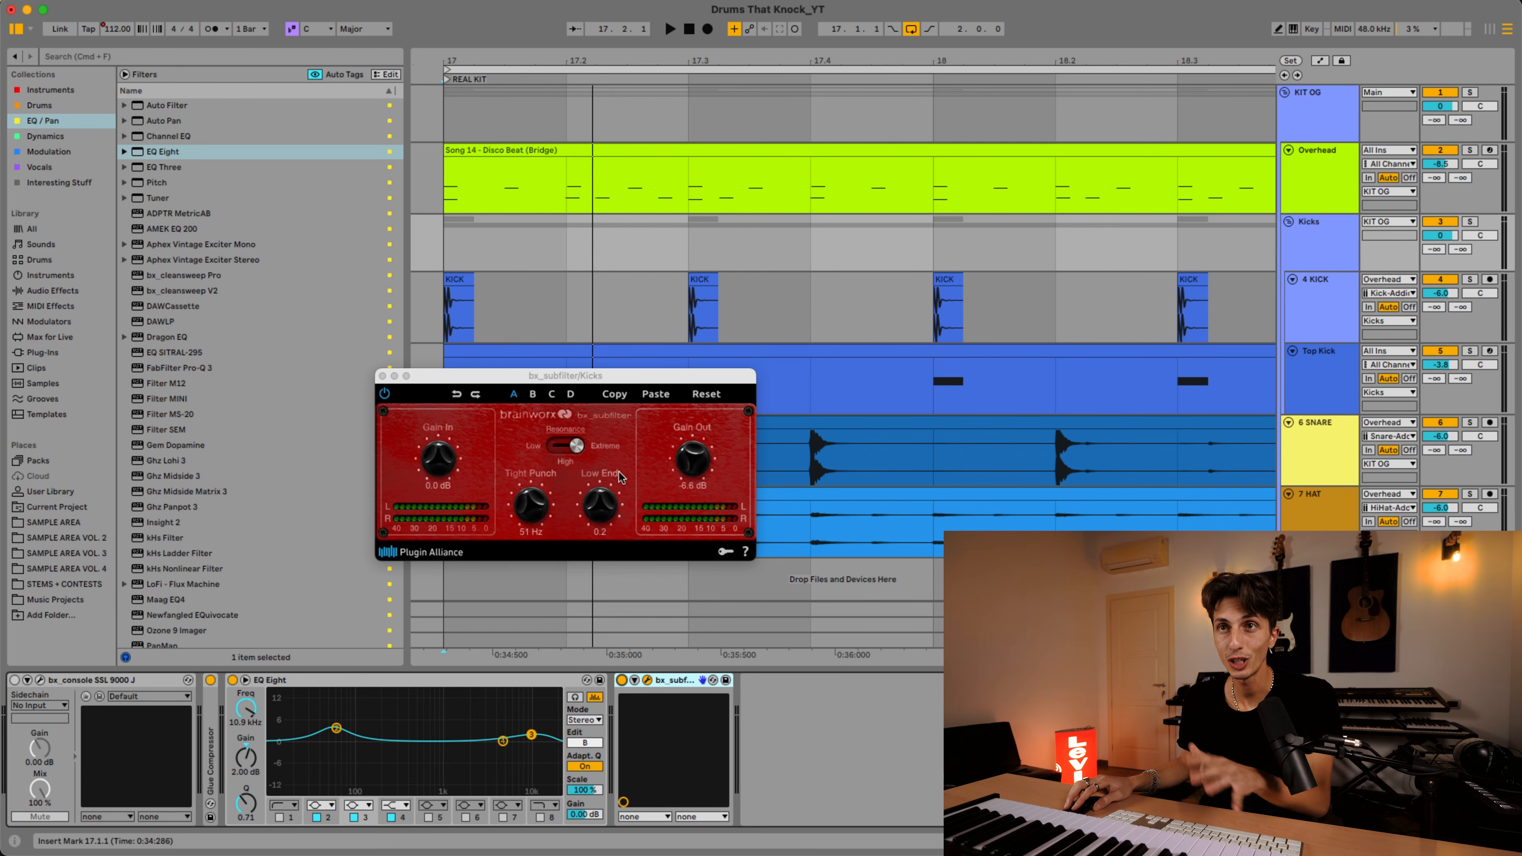
click(621, 681)
key(space)
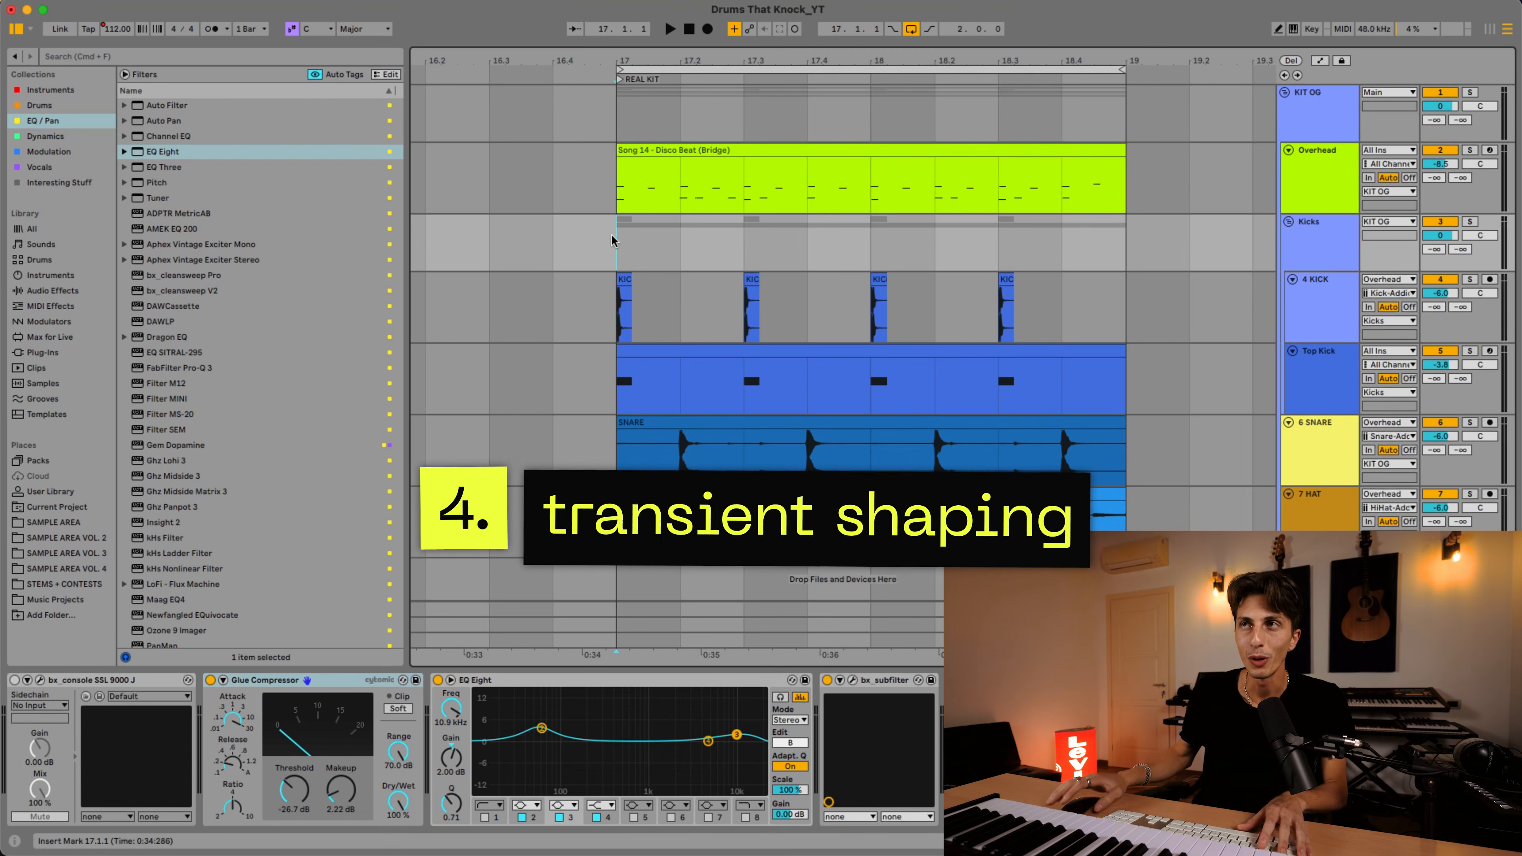
Step: Solo the Kicks group to listen to it during playback, and release the solo
click(1301, 247)
key(s)
key(space)
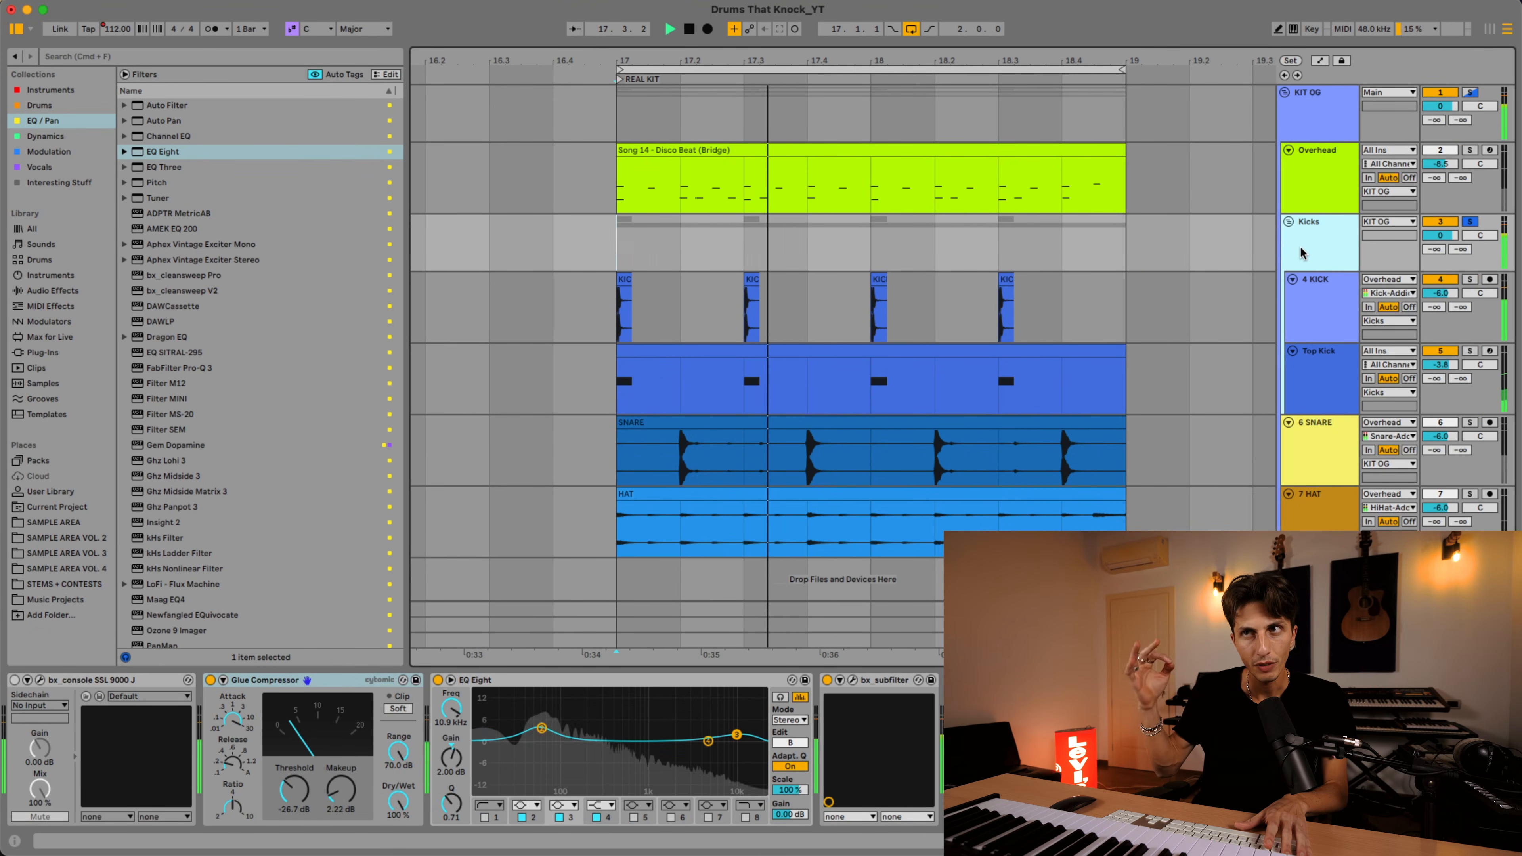
key(s)
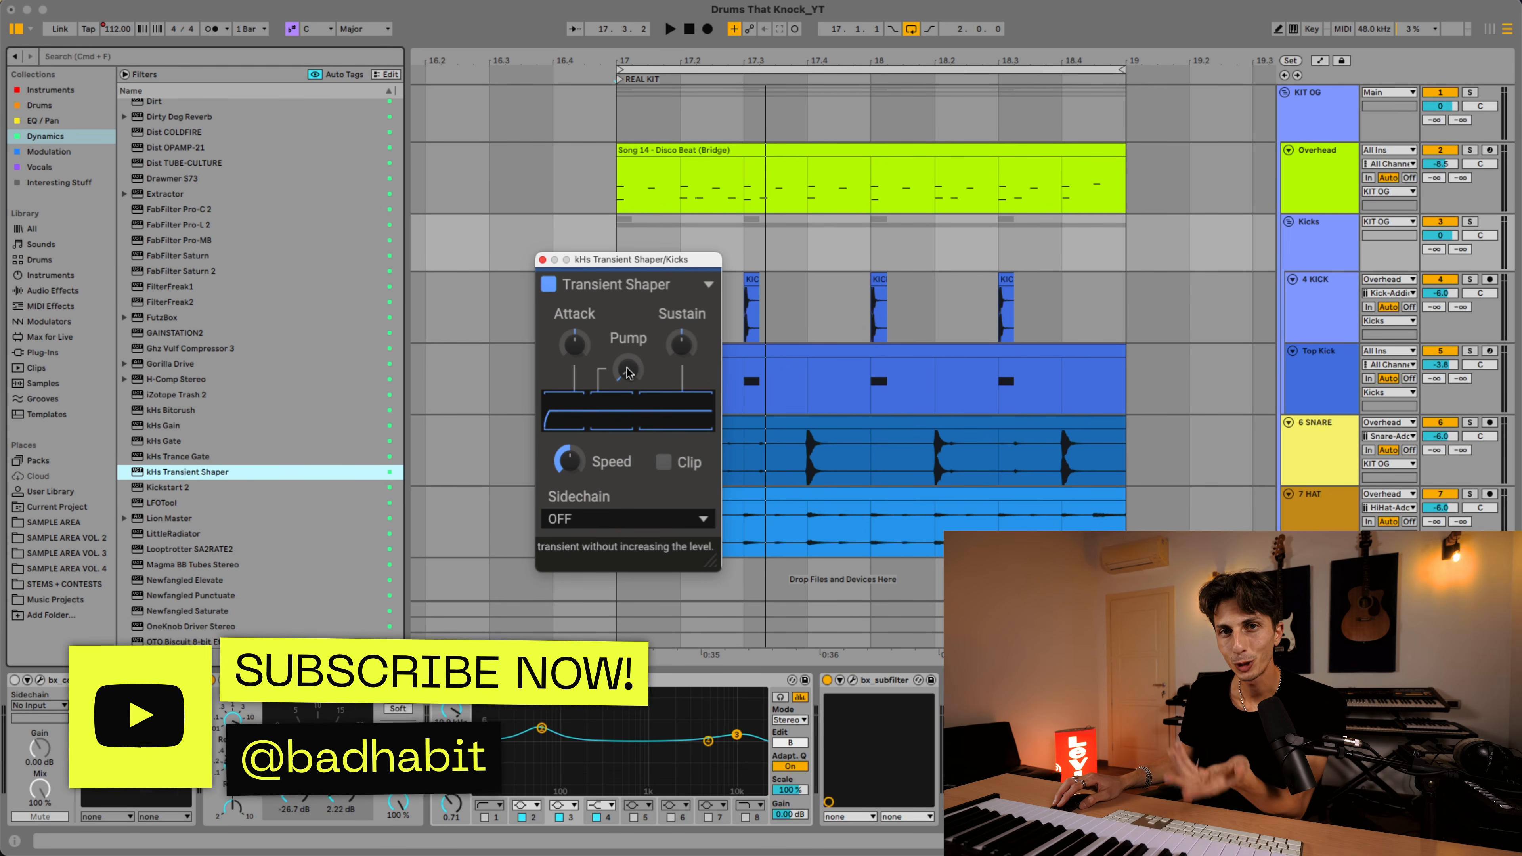
Step: Raise the attack, fine-tune the sustain and enable clipping in the Kicks group's kHs Transient Shaper while auditioning it
key(space)
drag(575, 344, 575, 313)
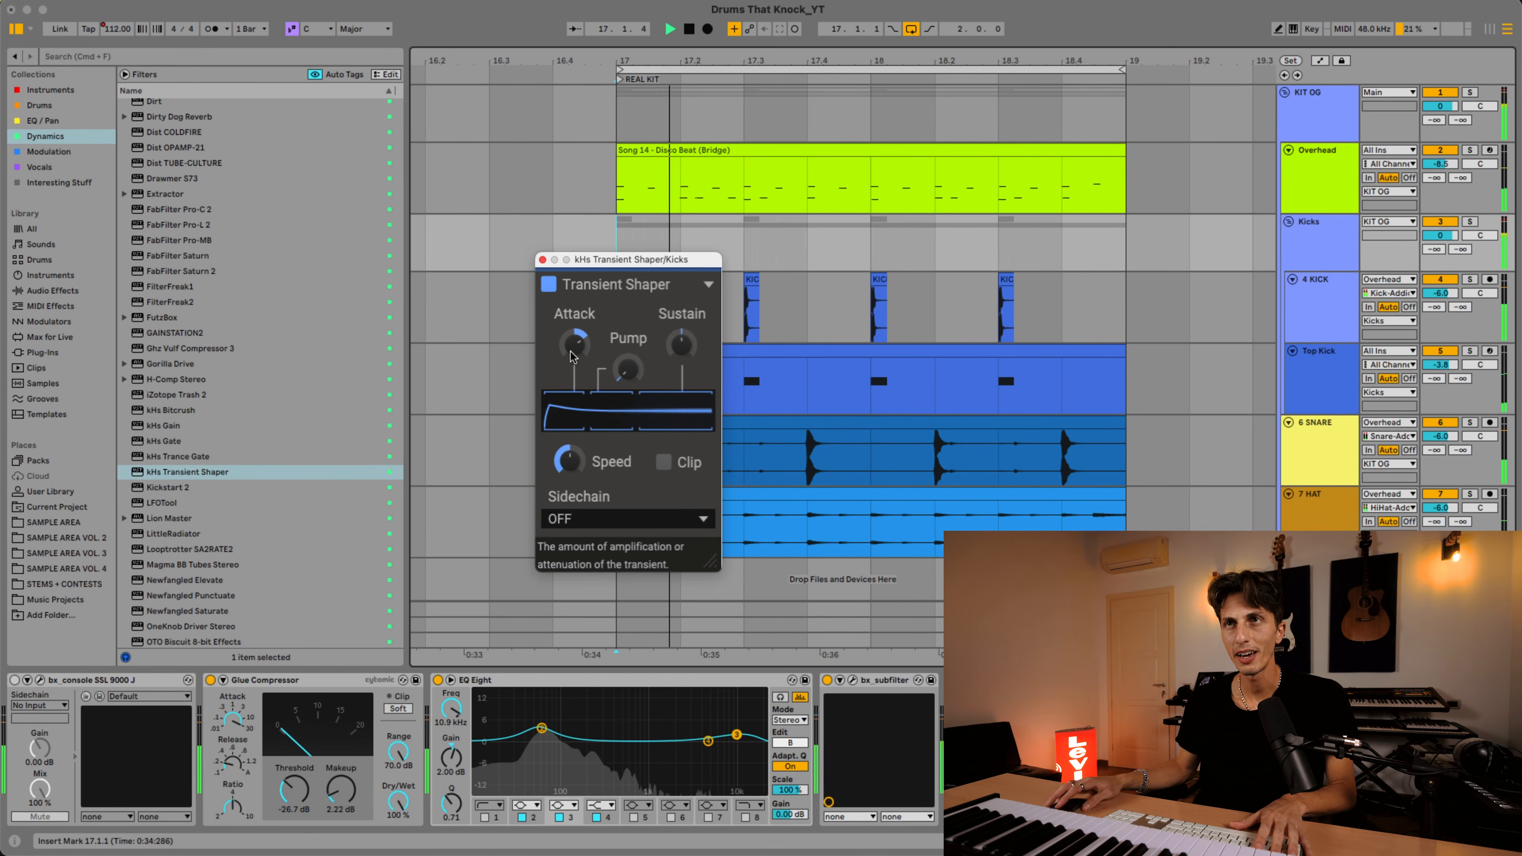
click(680, 345)
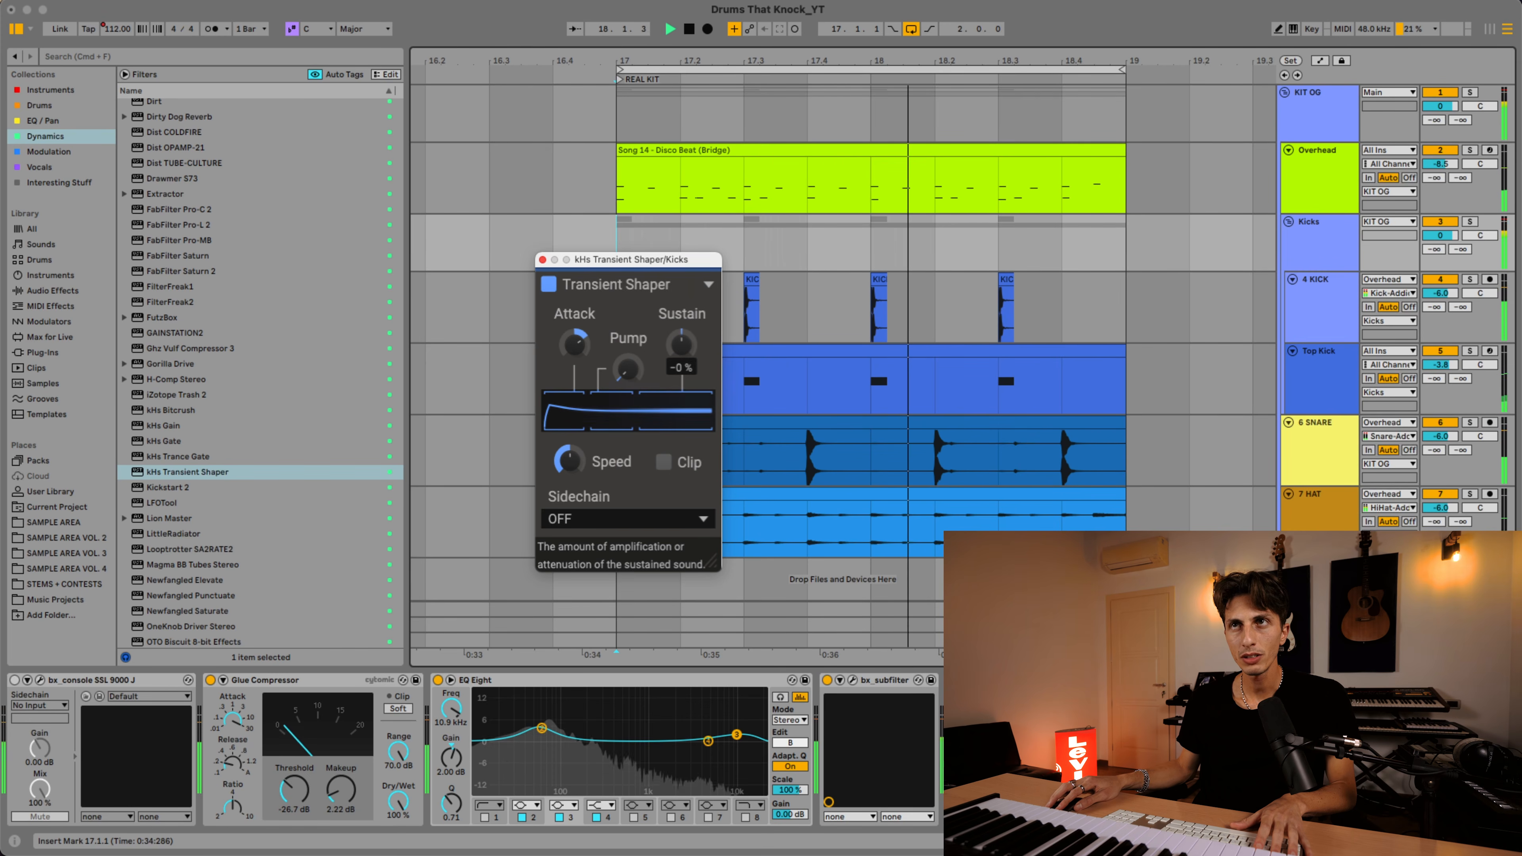
drag(680, 345, 680, 348)
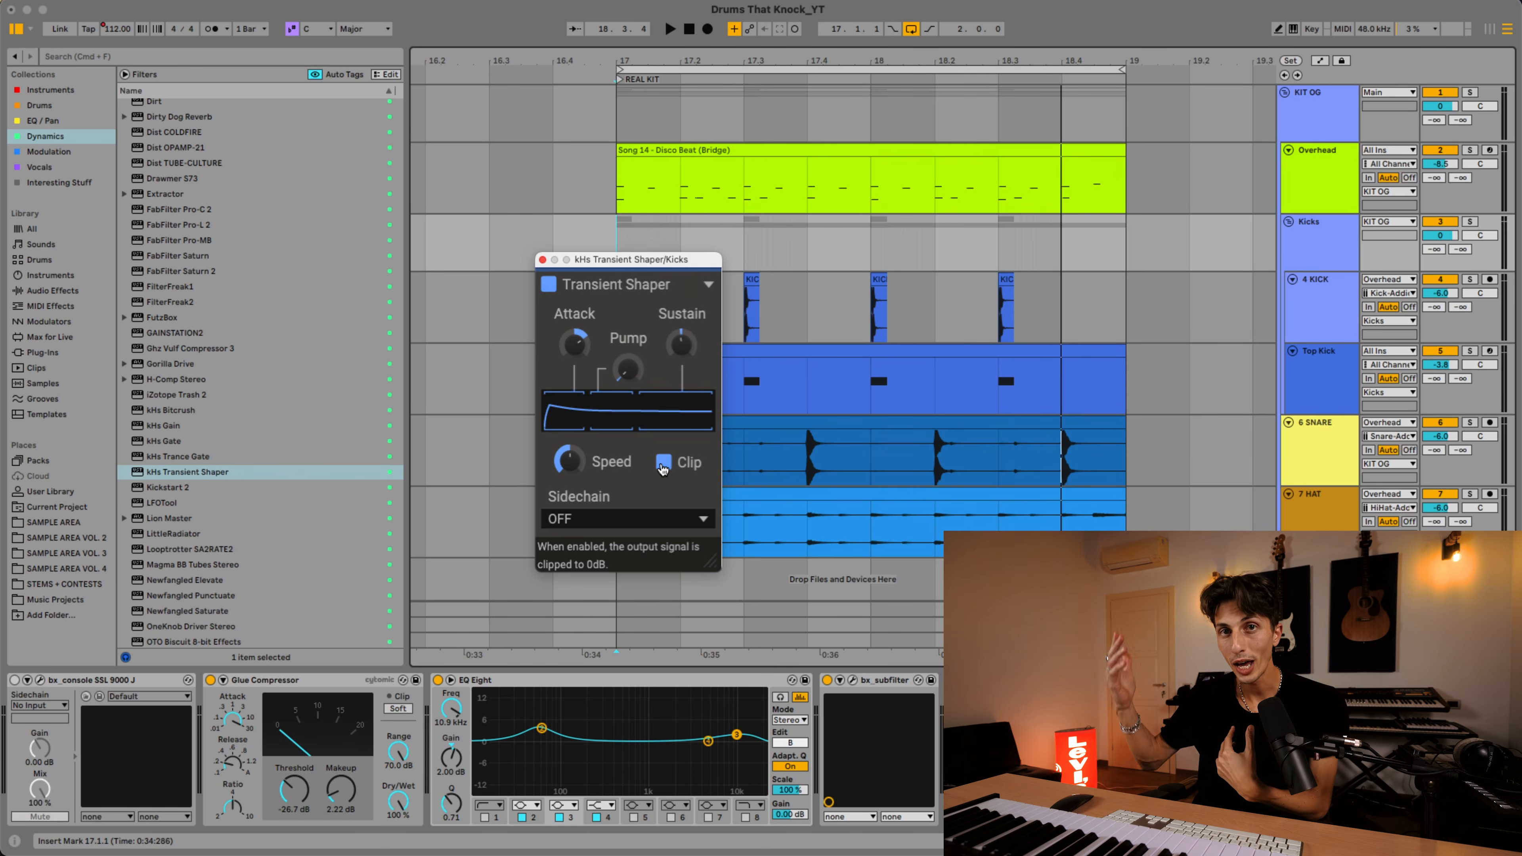
key(space)
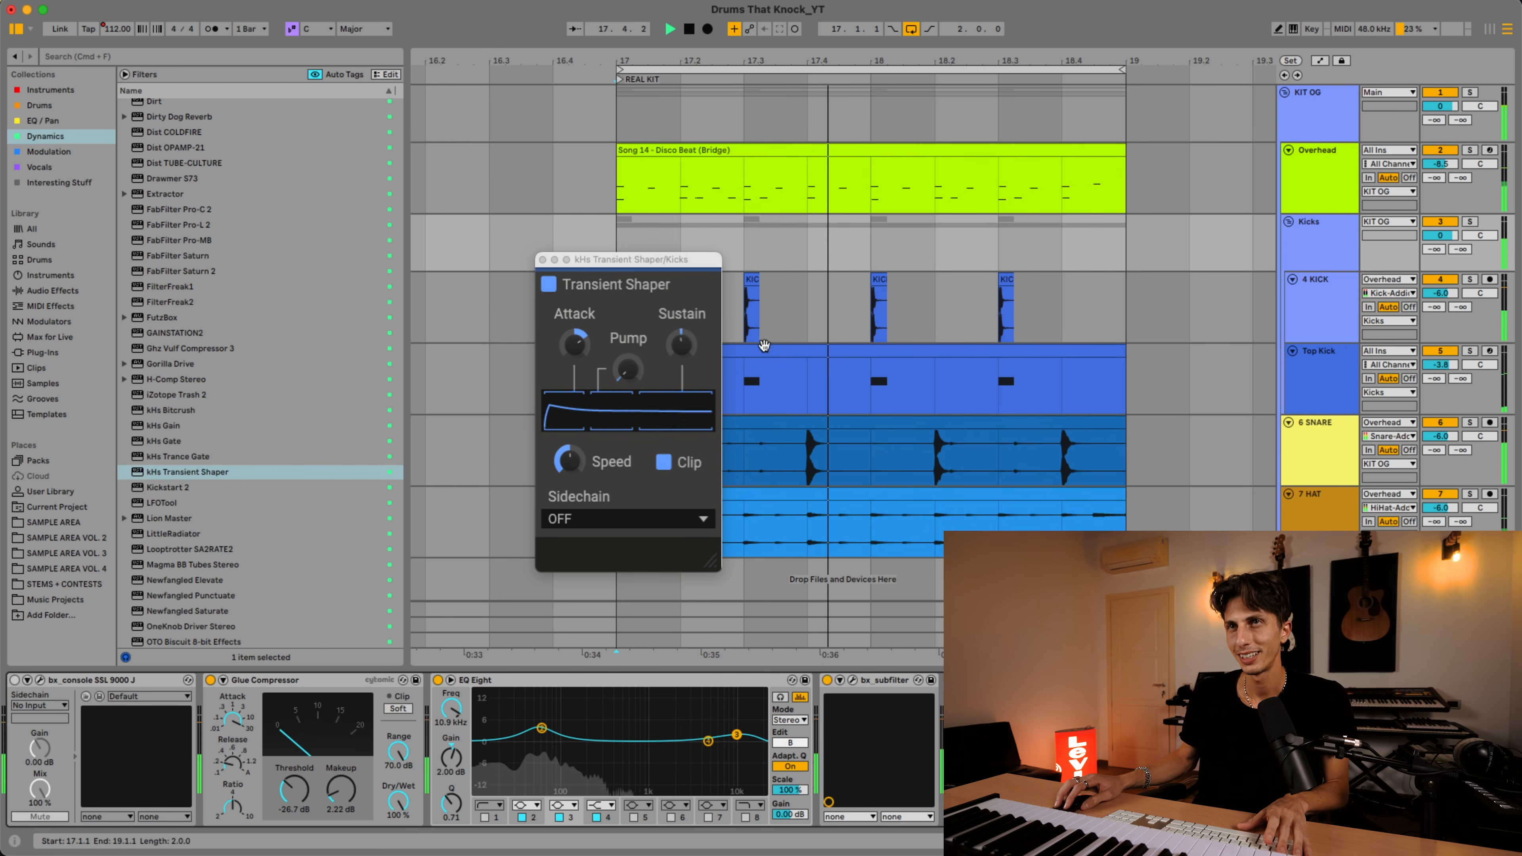
click(542, 260)
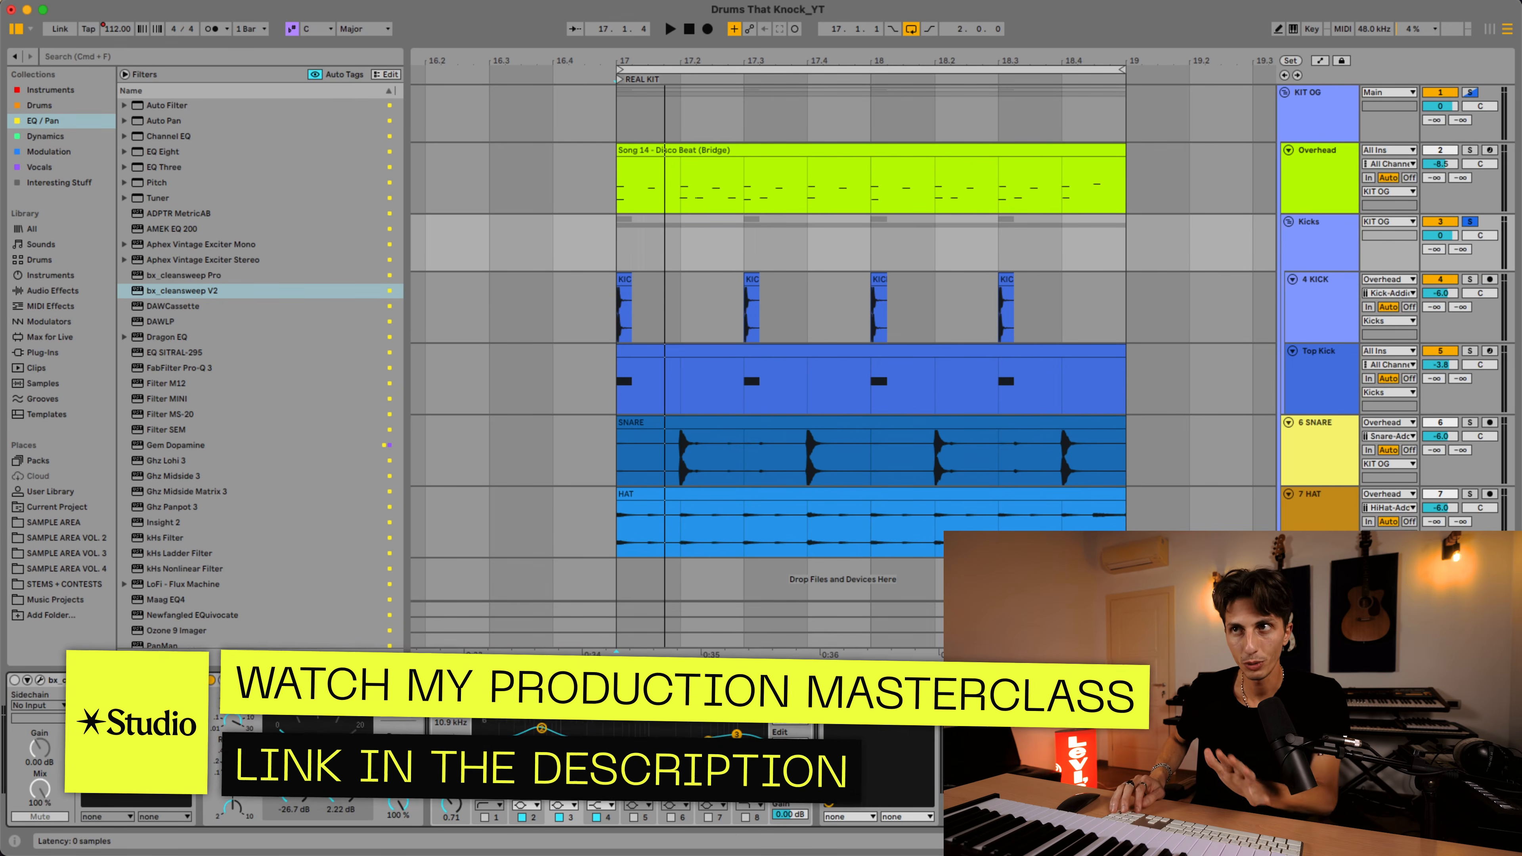
Step: Set the attack of the HAT track's Transient Master to 25% during playback and close the plugin
key(space)
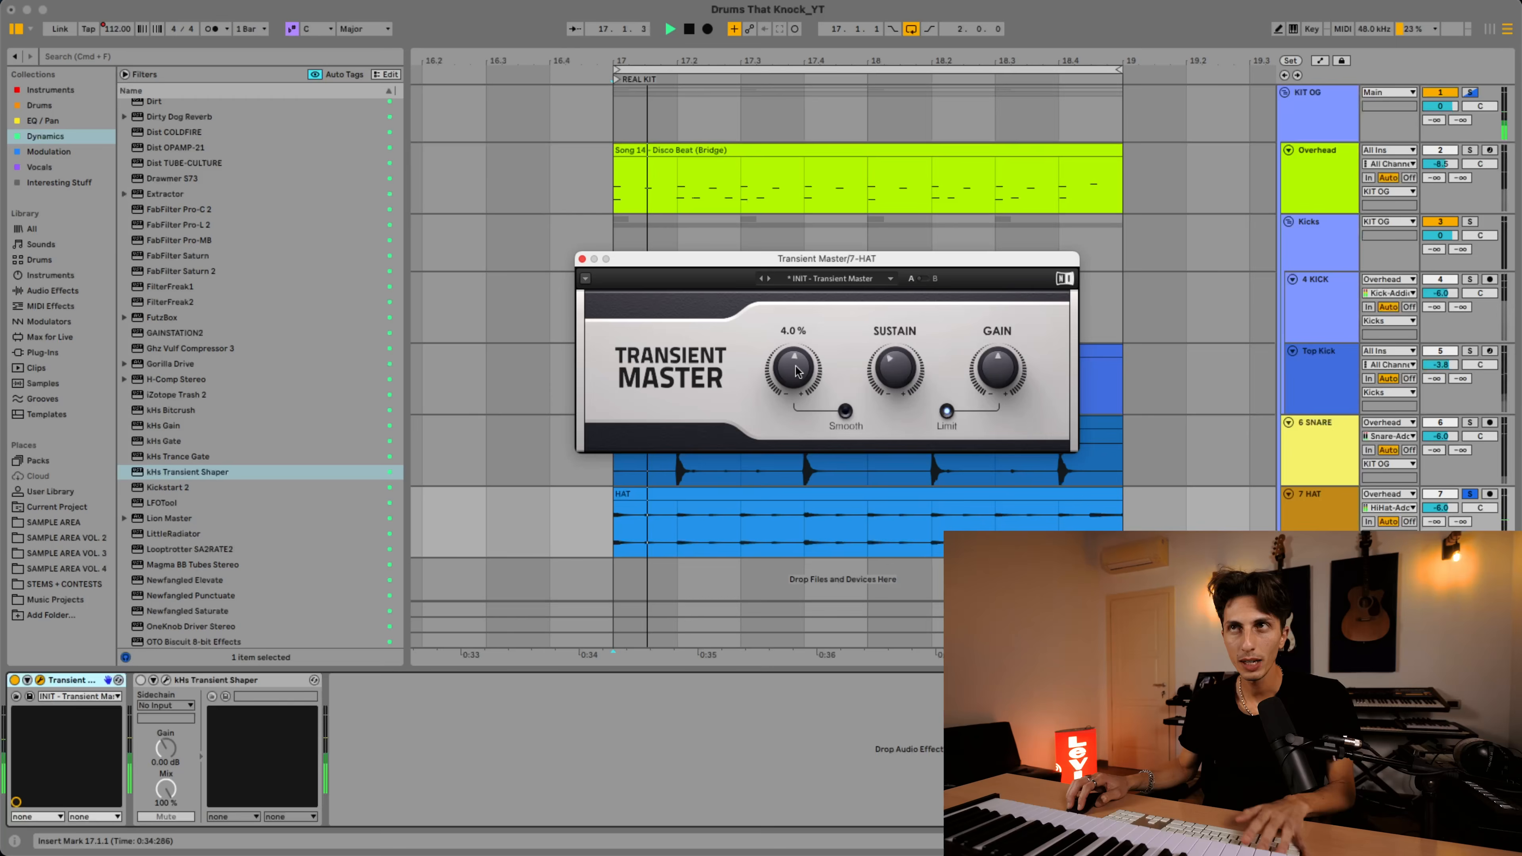
drag(796, 366, 799, 349)
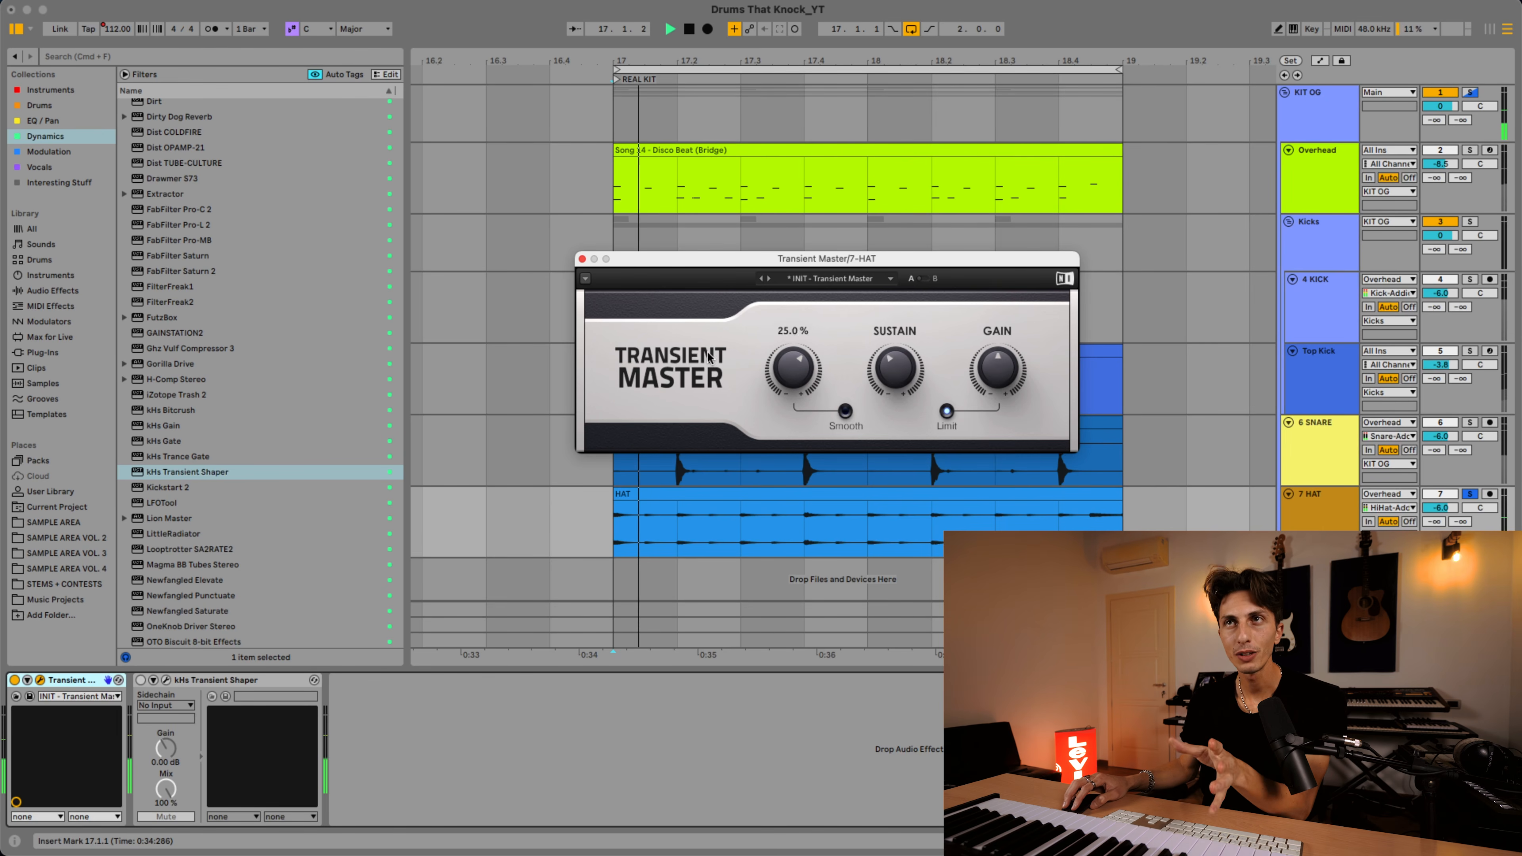
key(space)
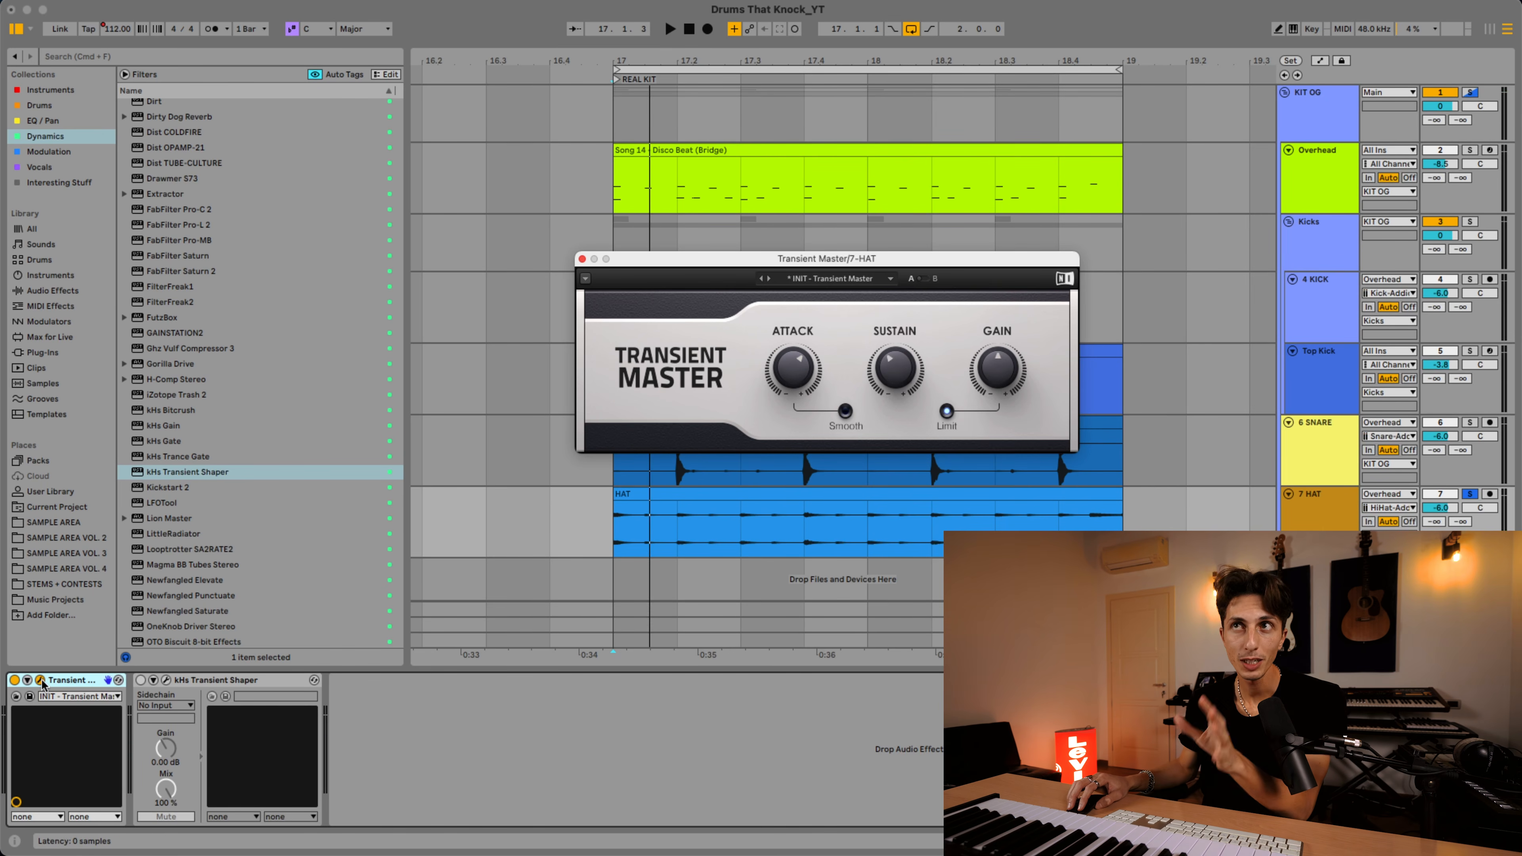
click(40, 681)
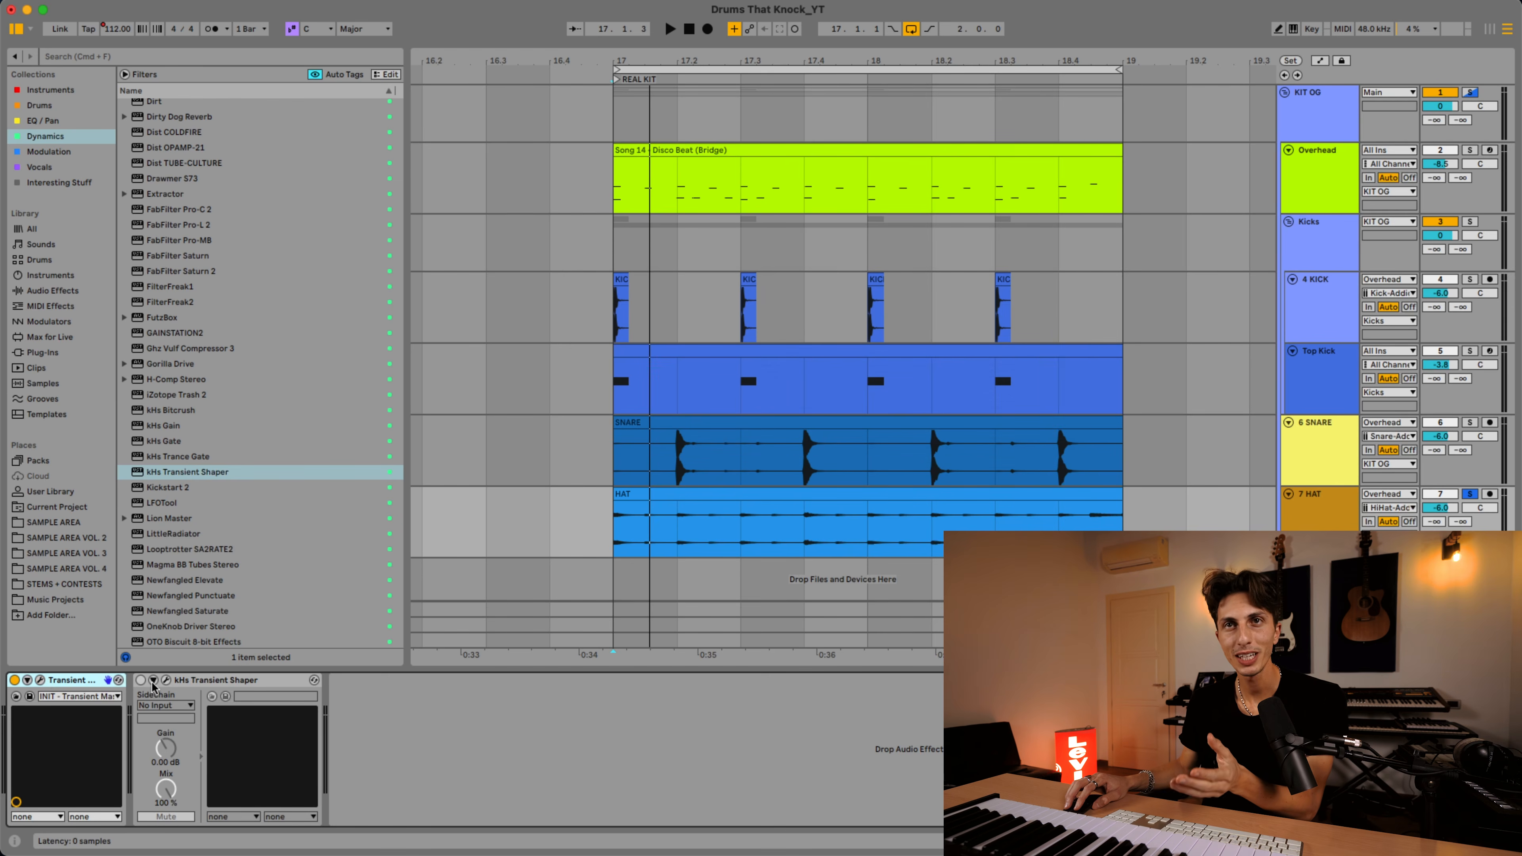
Step: Open the HAT track's kHs Transient Shaper and compare the hat with and without it during playback
click(167, 680)
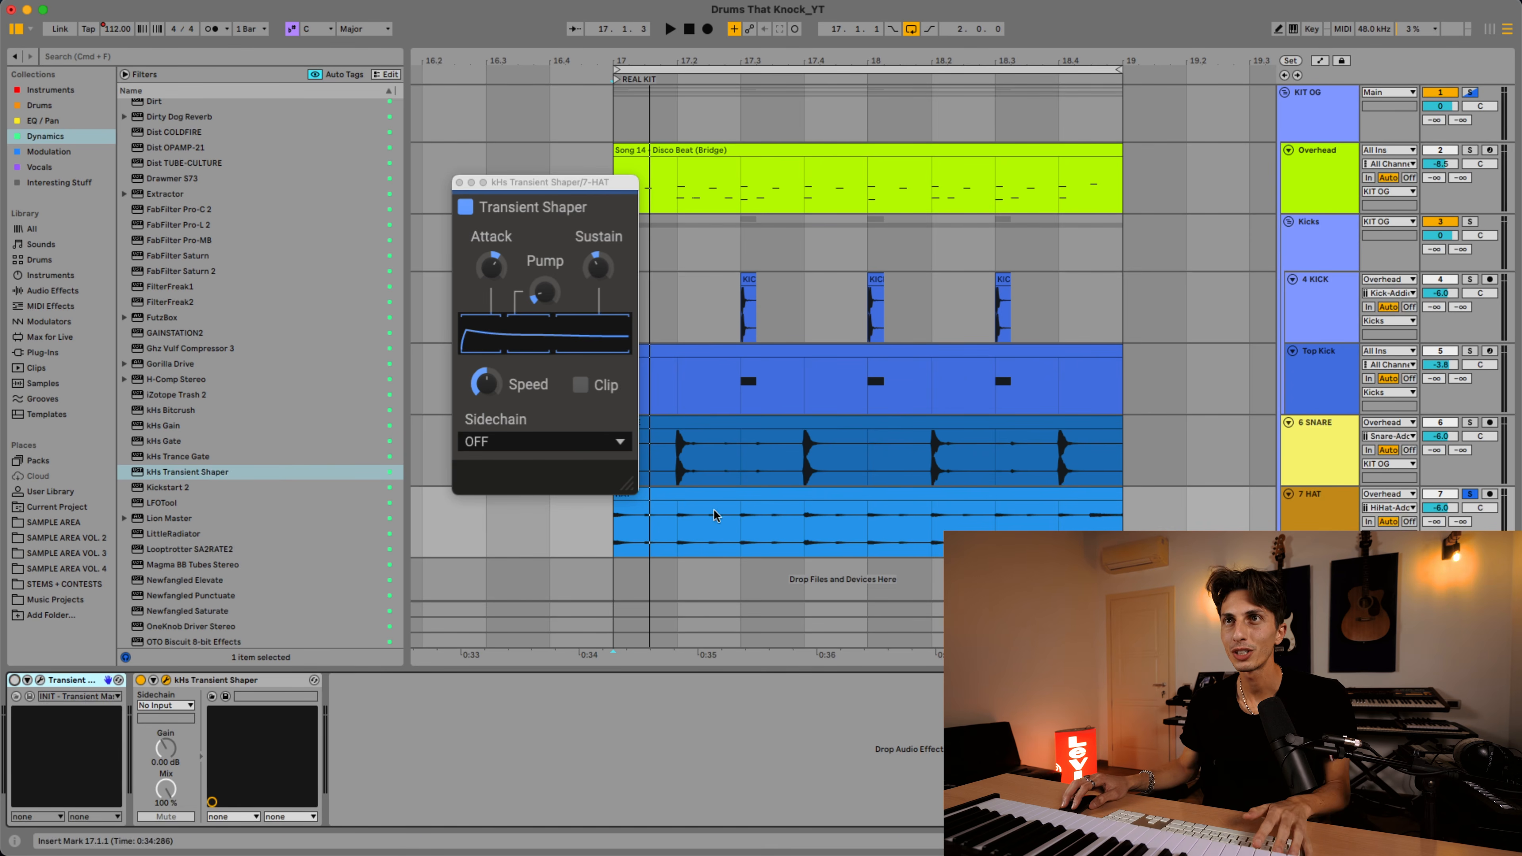
click(140, 680)
key(space)
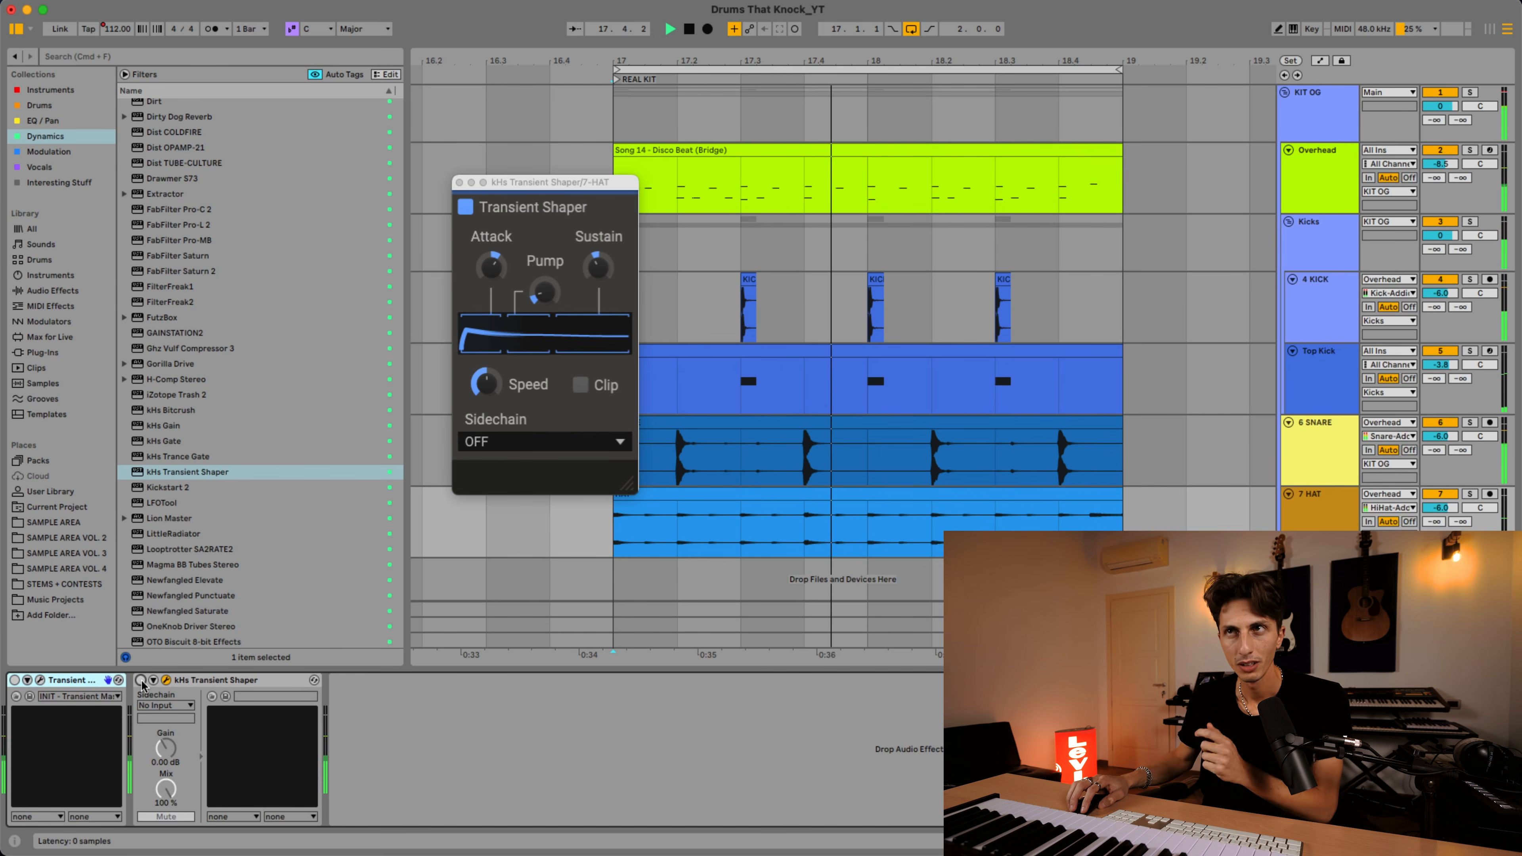
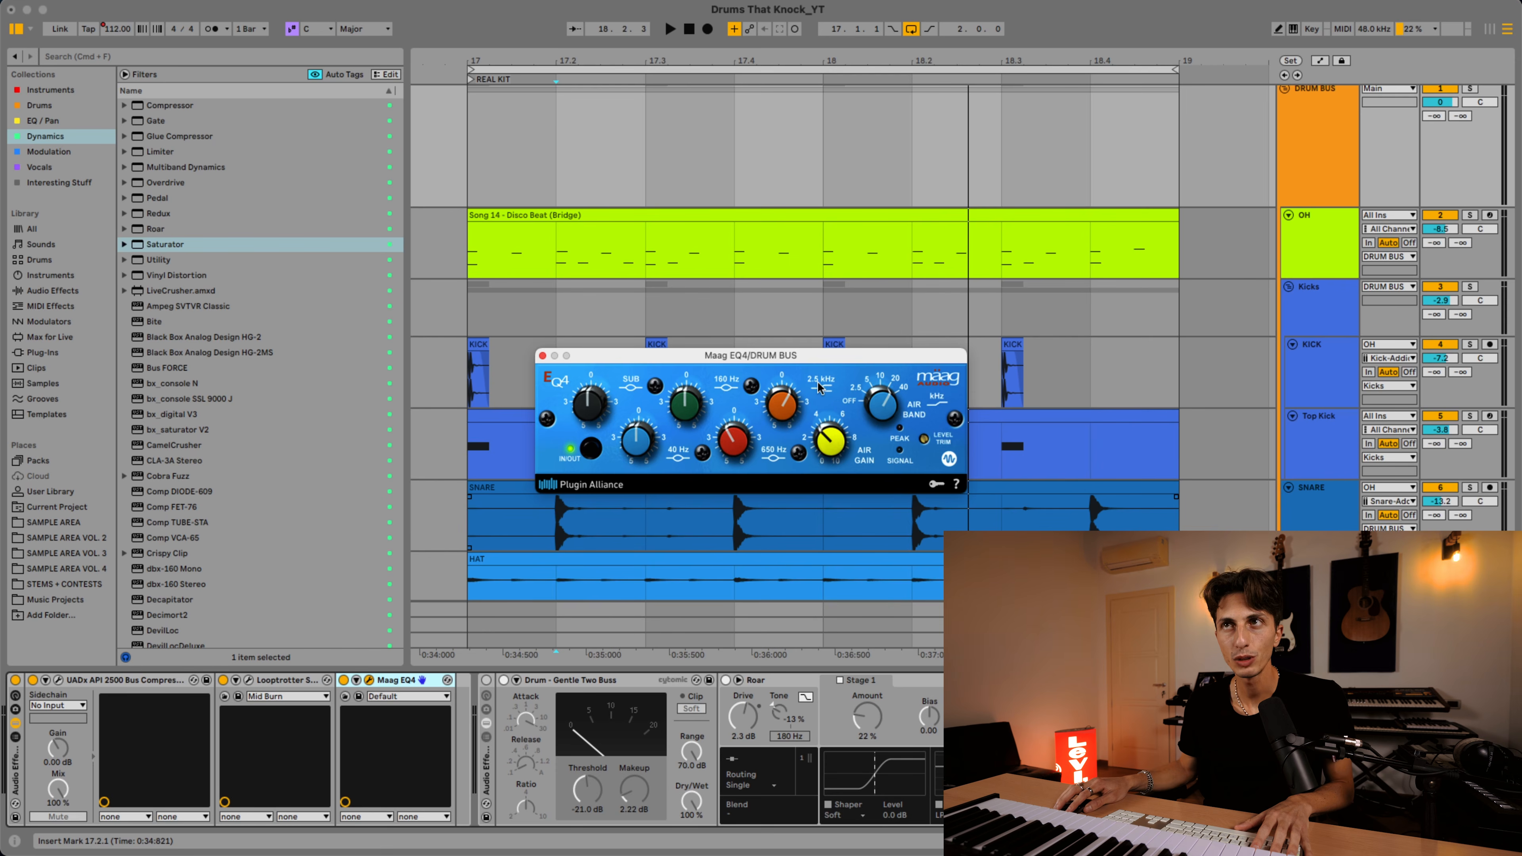
Step: Compare the DRUM BUS with the Maag EQ4 bypassed and active during playback
click(343, 680)
key(space)
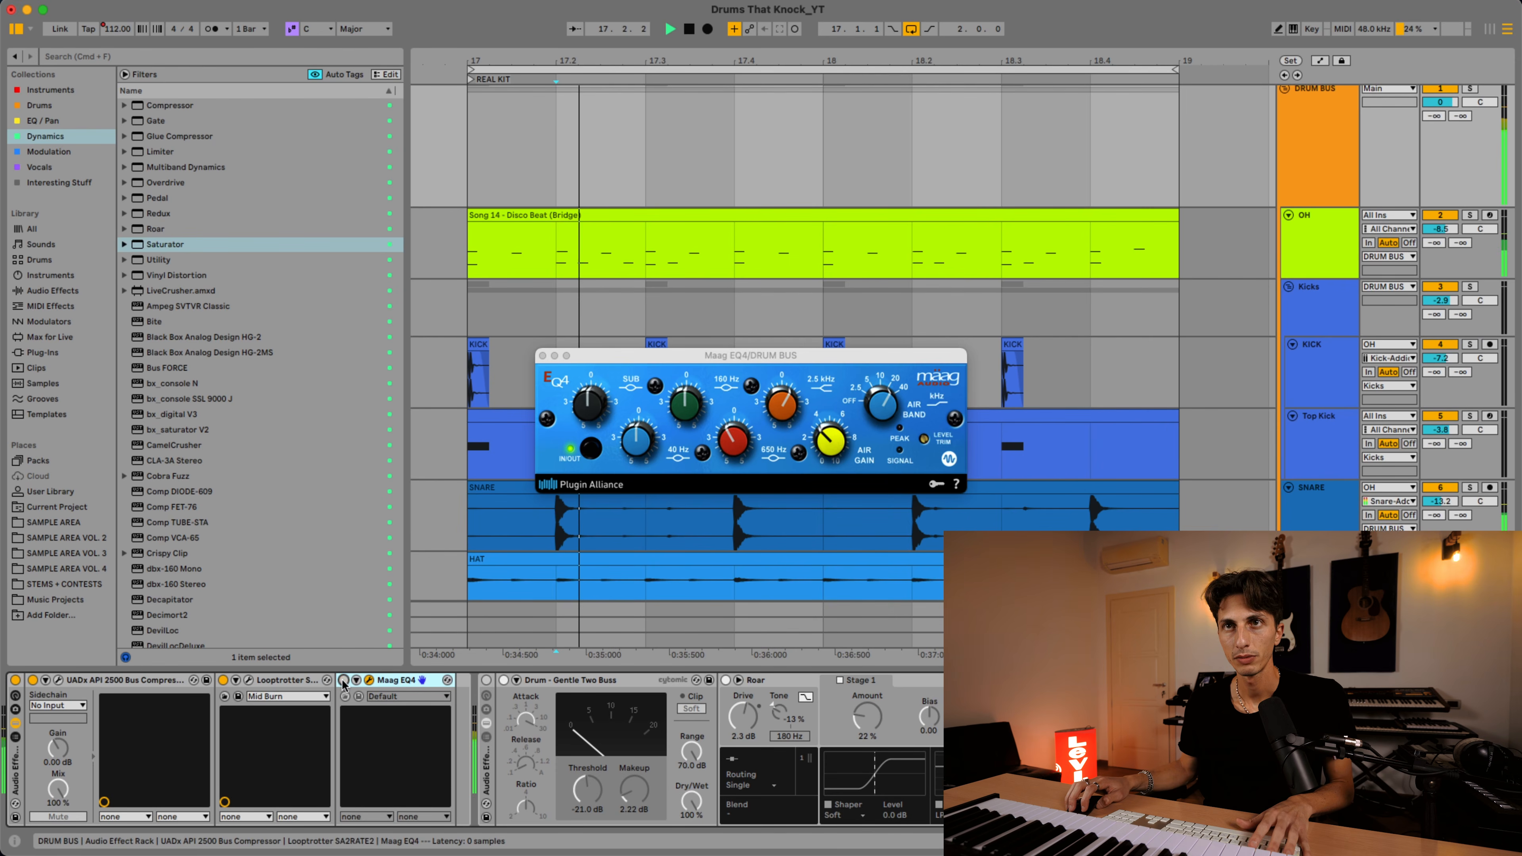
click(343, 679)
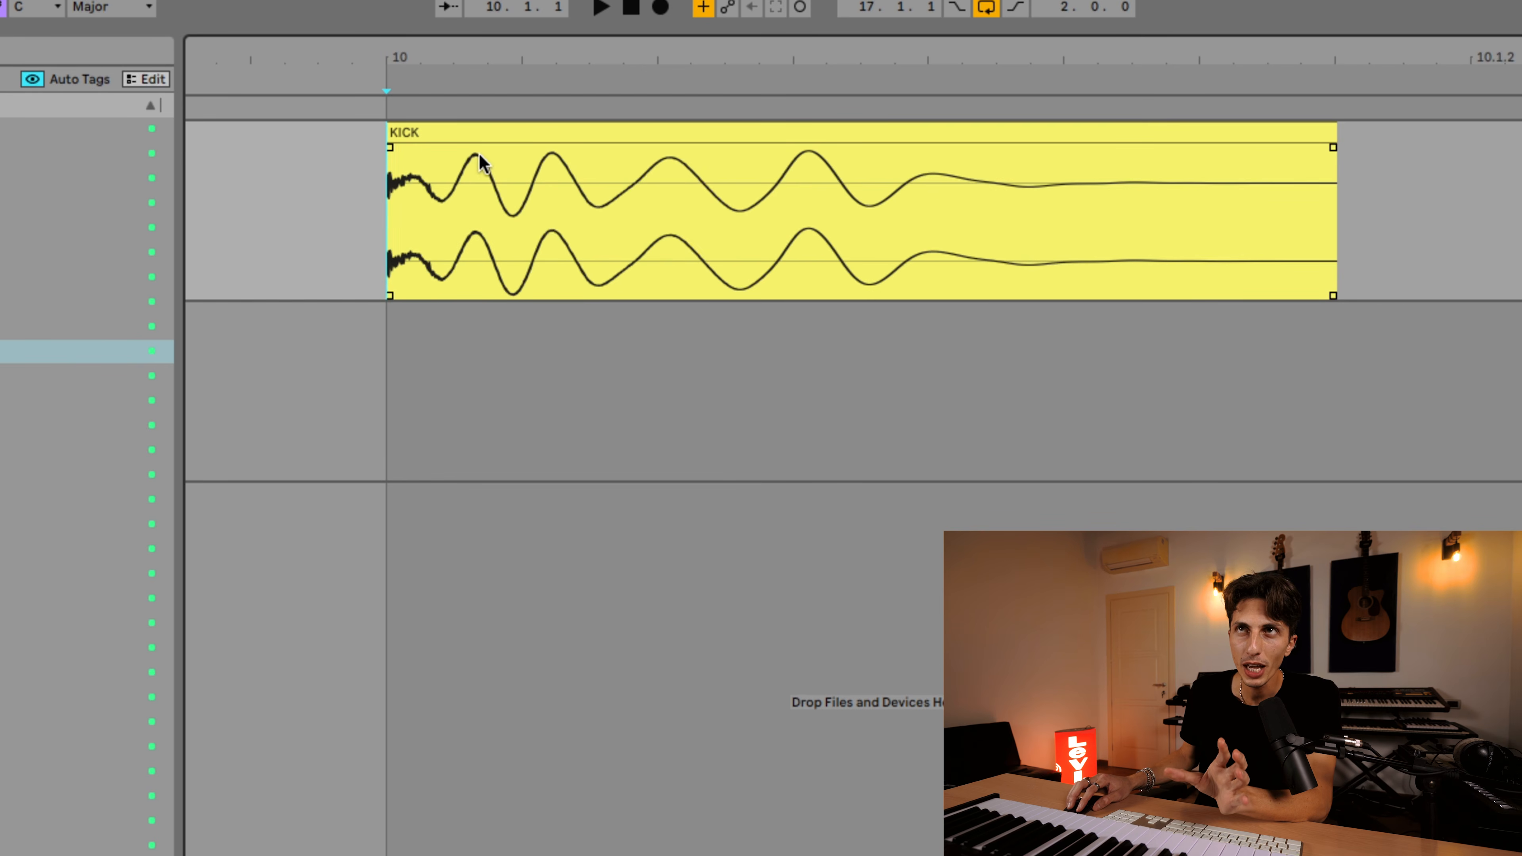
Step: Audition the KICK clip and compare its waveform with the soft-clipped version on the KICK - SOFT CLIP track
scroll(467, 144, up, 1)
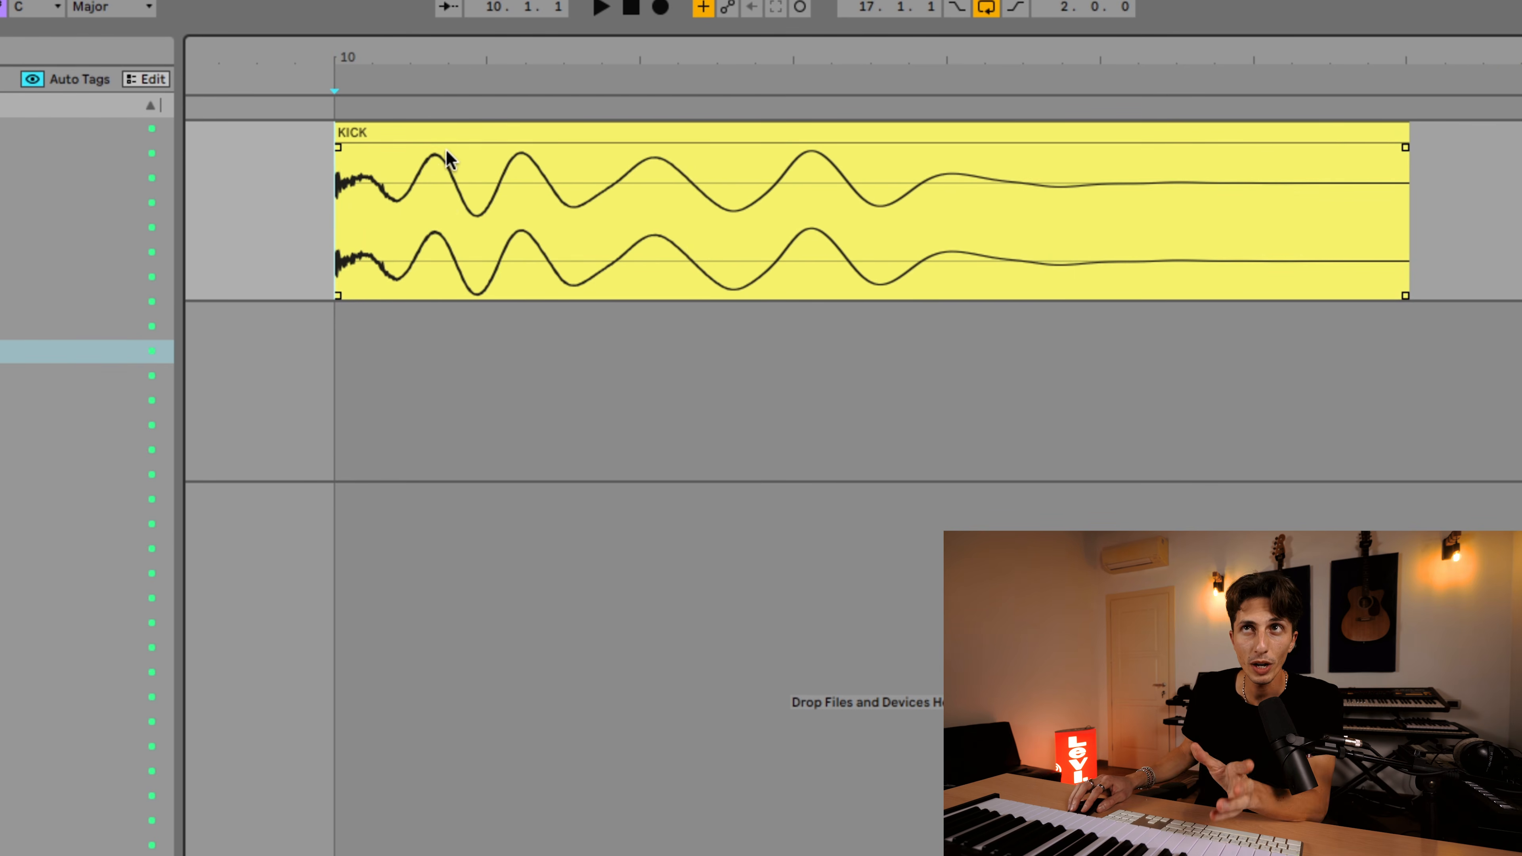
key(space)
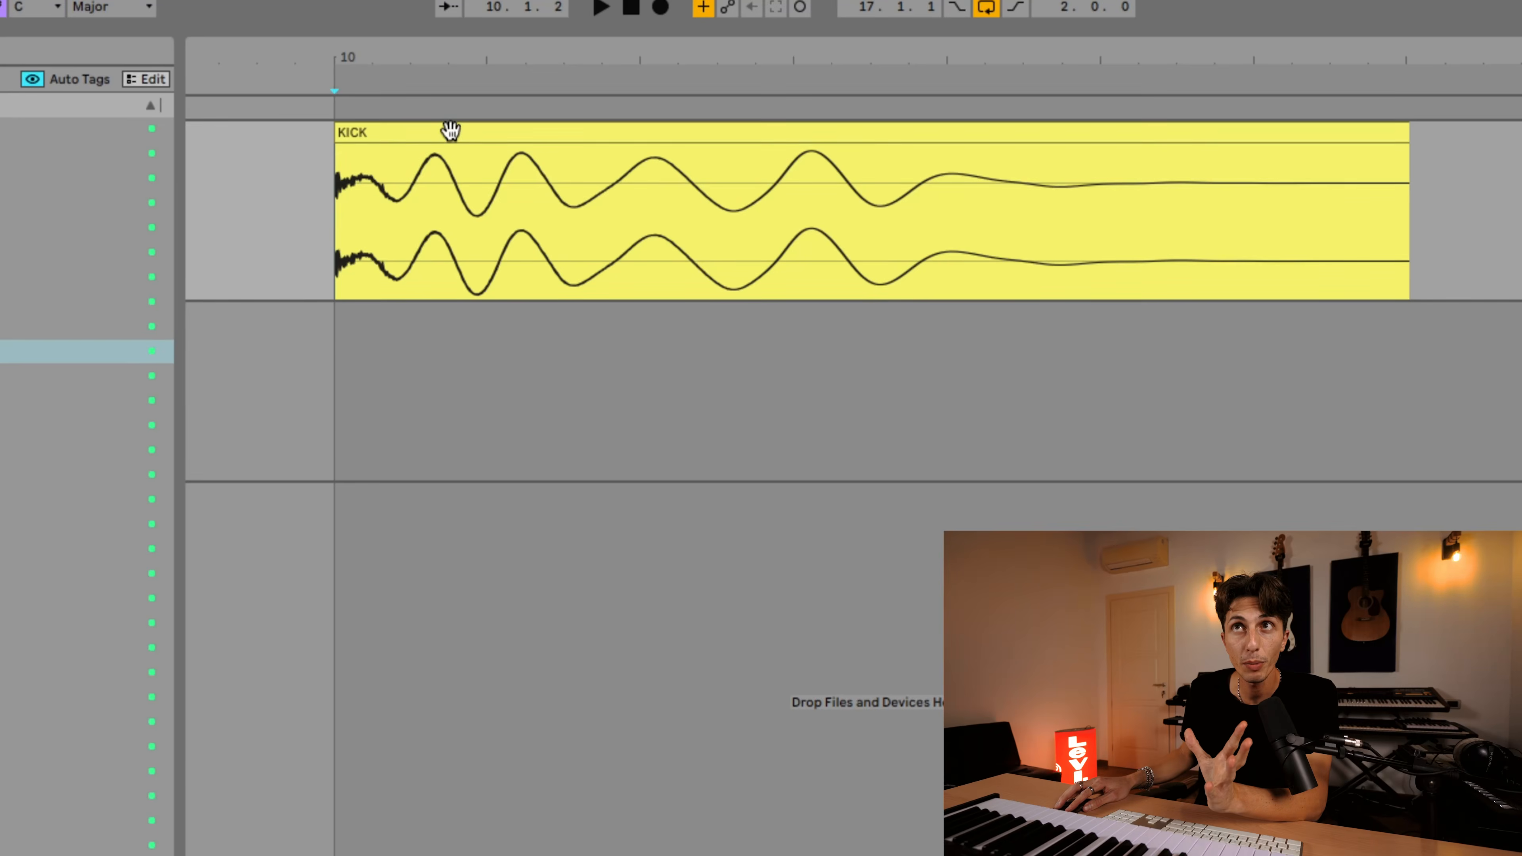
double_click(452, 131)
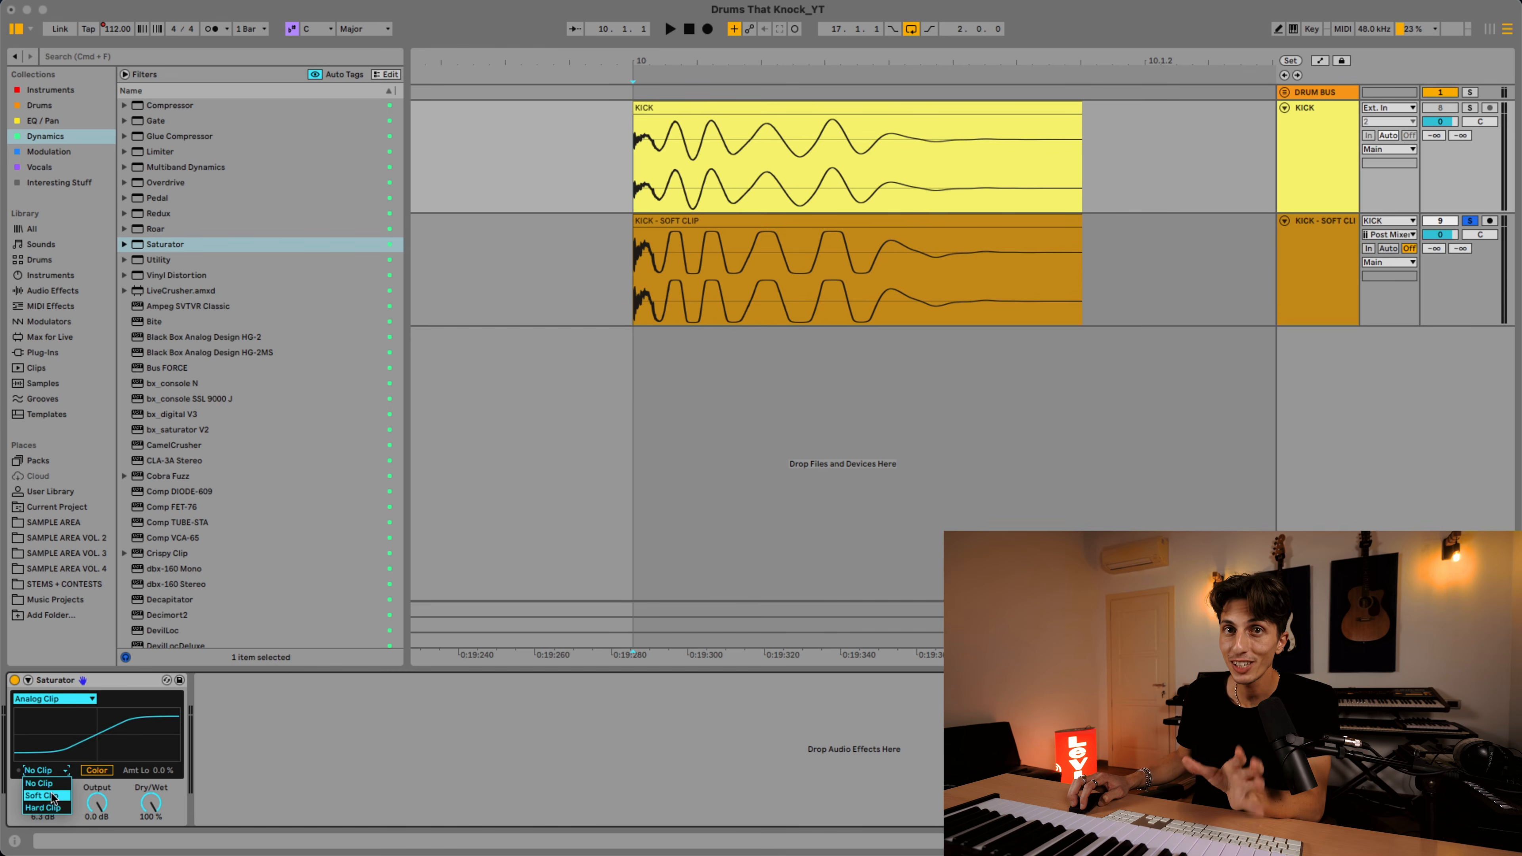
click(723, 221)
drag(676, 68, 641, 120)
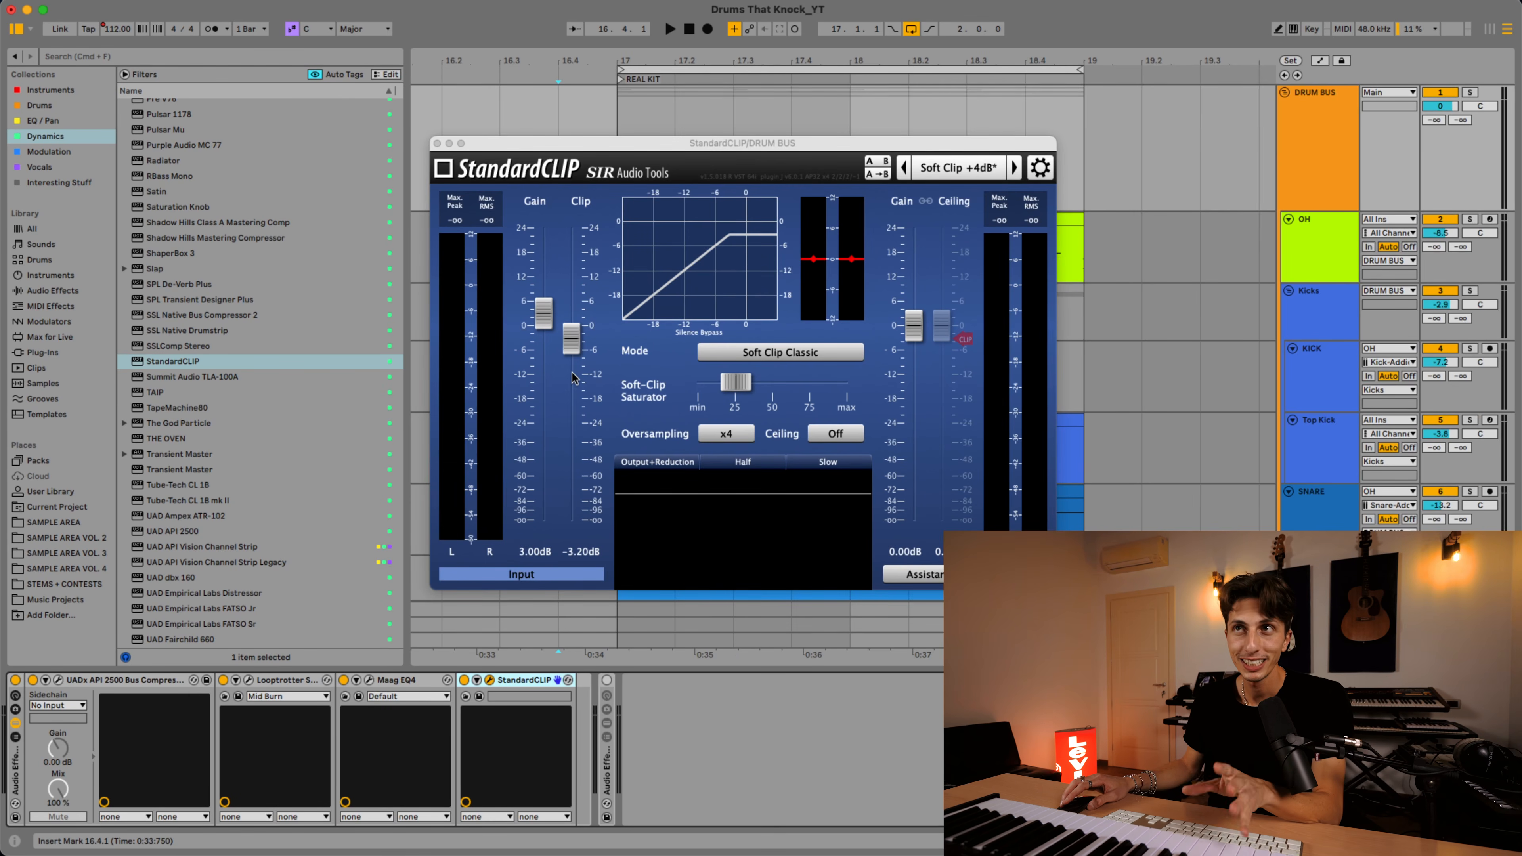
Step: Audition the DRUM BUS, add a Saturator after its EQ Eight and set the Saturator's clipping mode to Soft Clip
key(space)
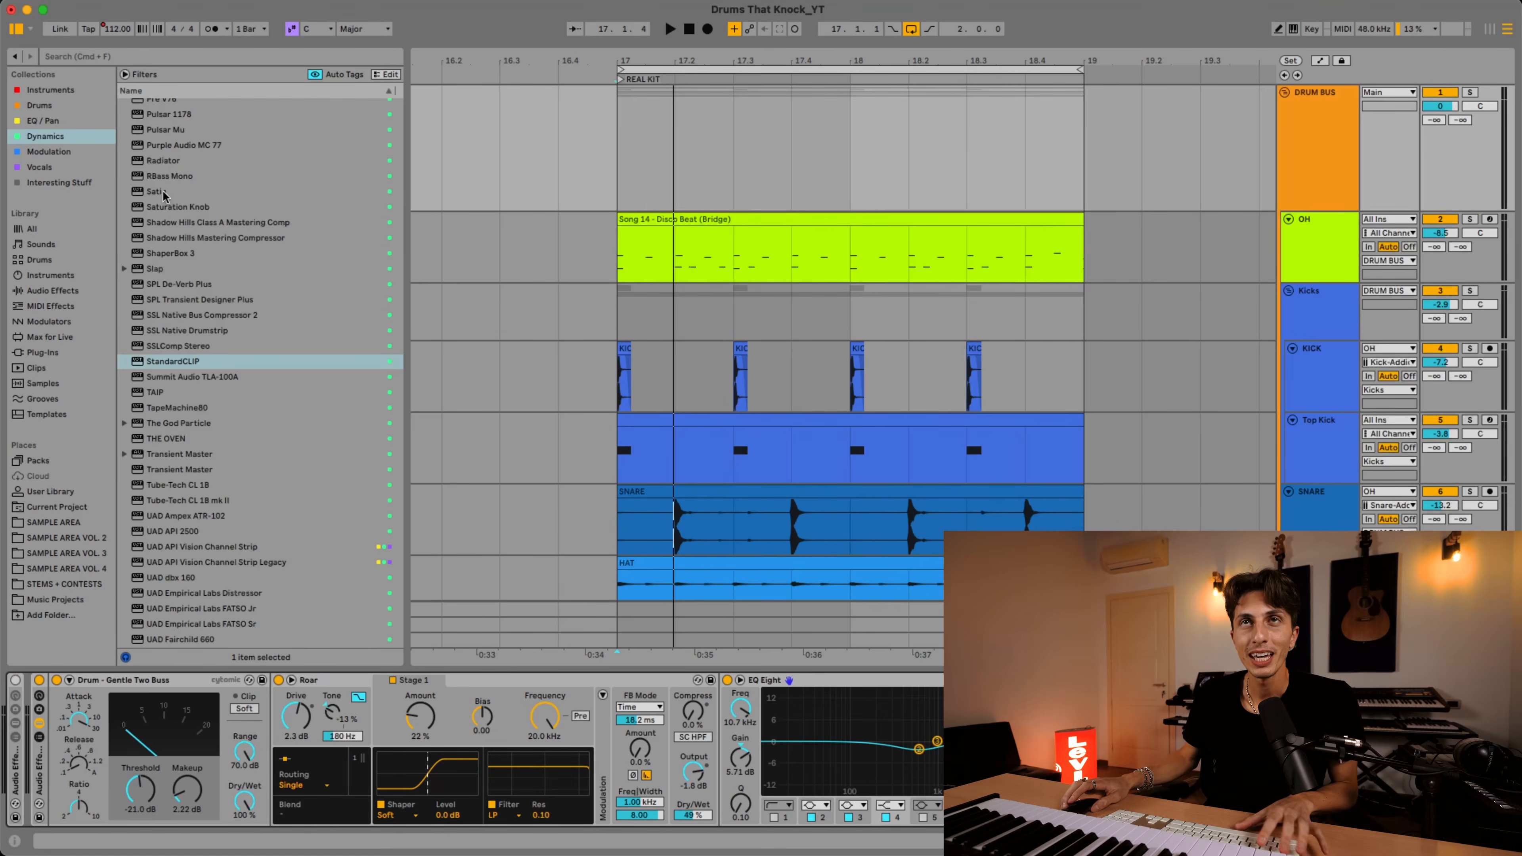
scroll(171, 216, up, 15)
drag(154, 244, 510, 431)
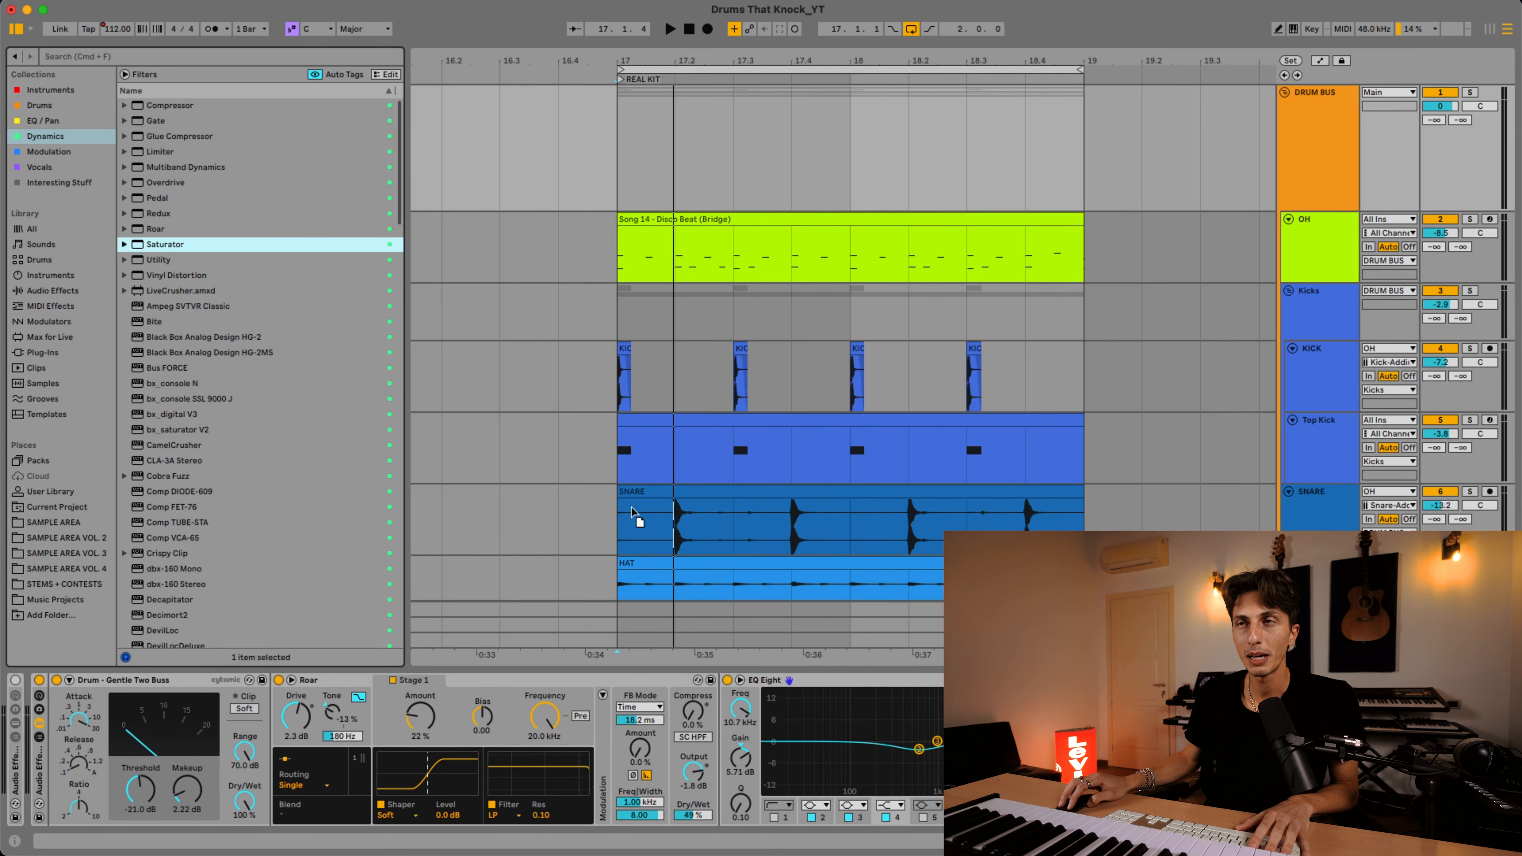
drag(1118, 744, 1193, 749)
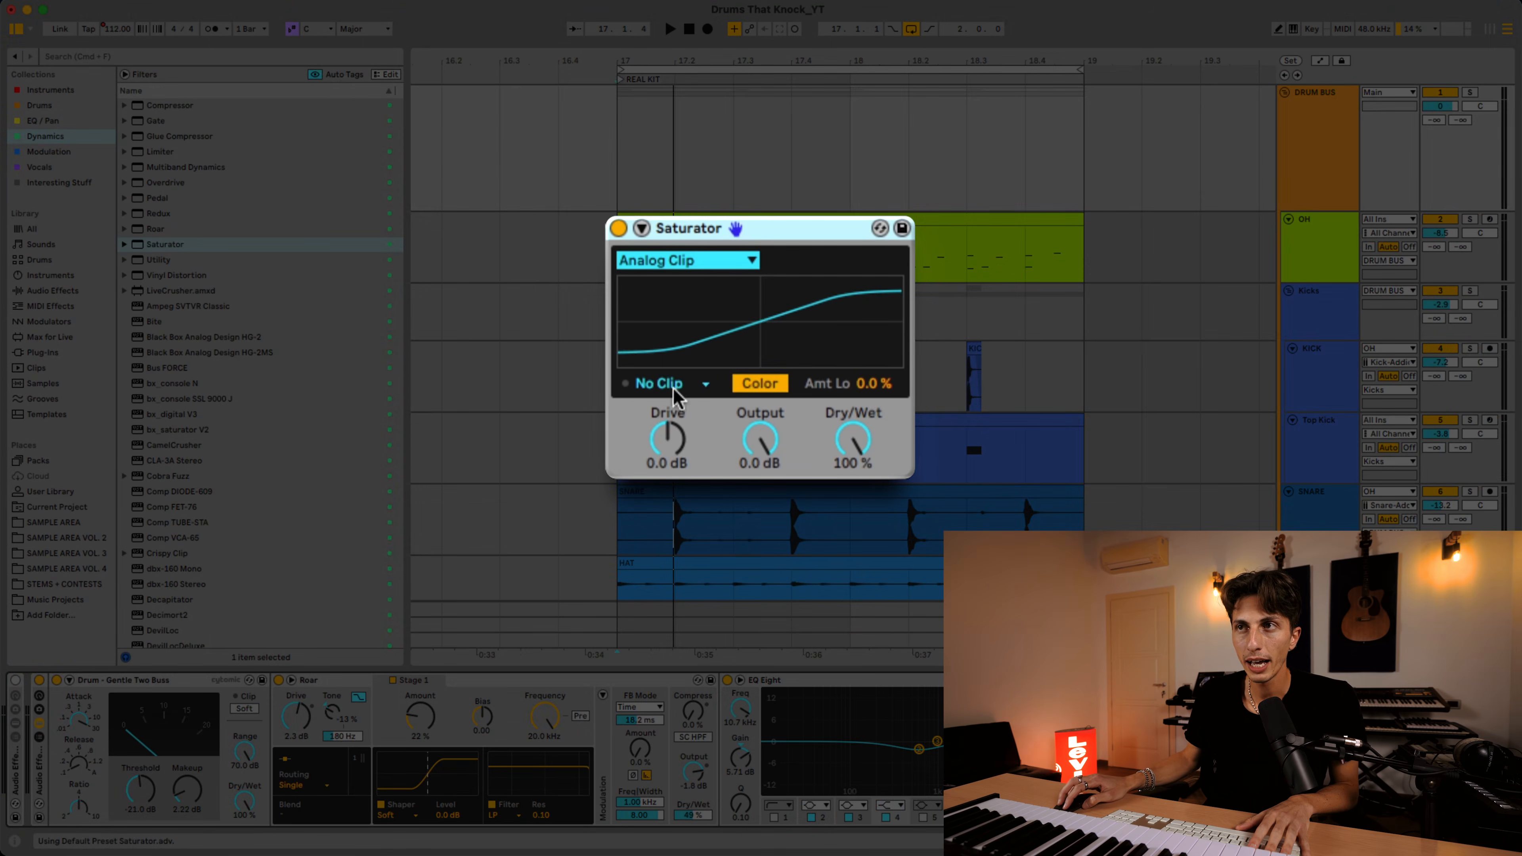
click(665, 384)
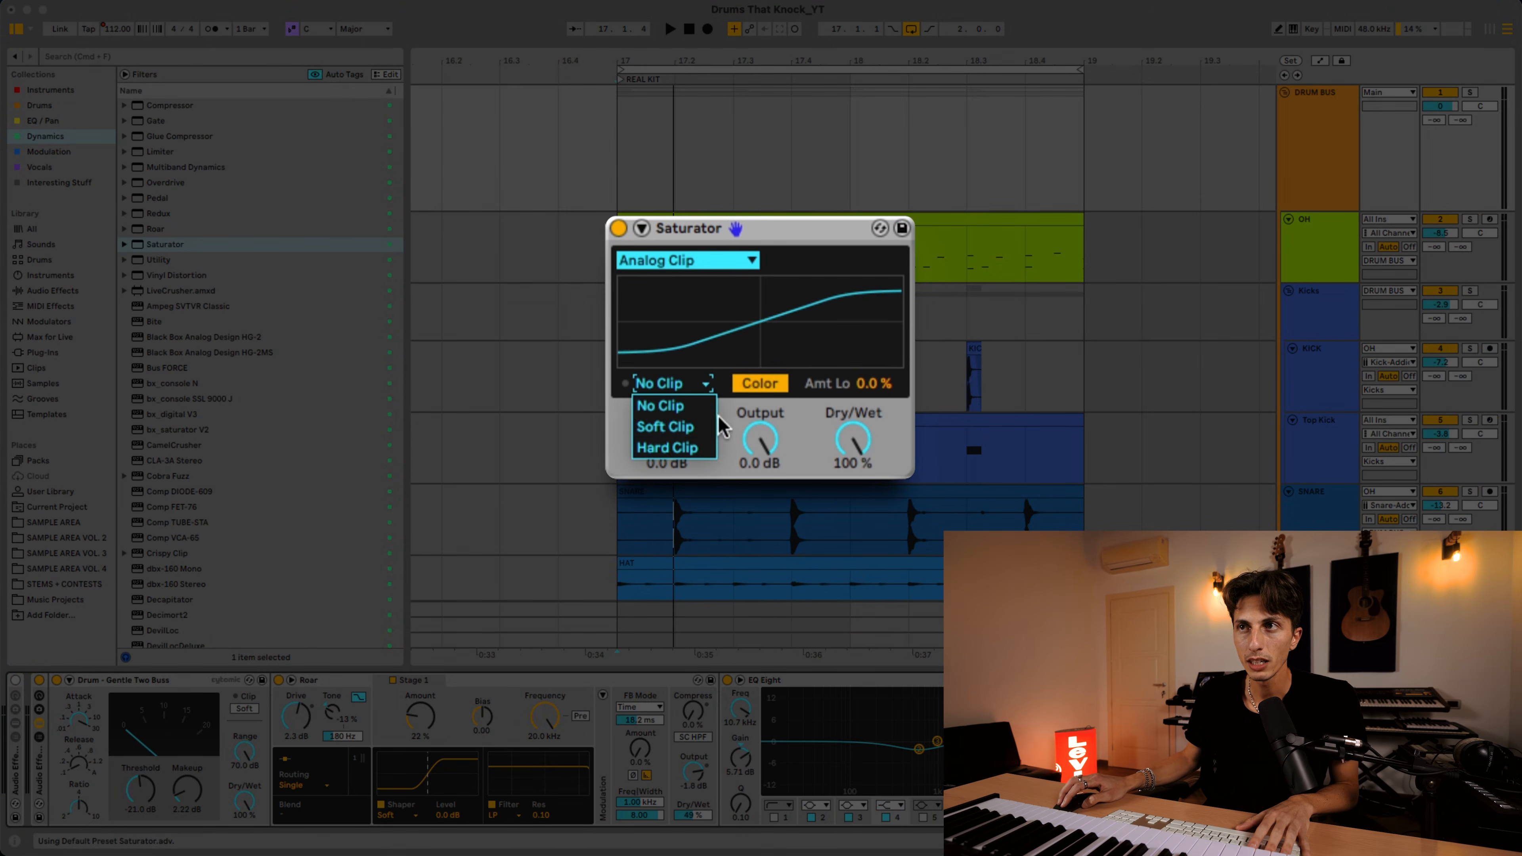
click(674, 426)
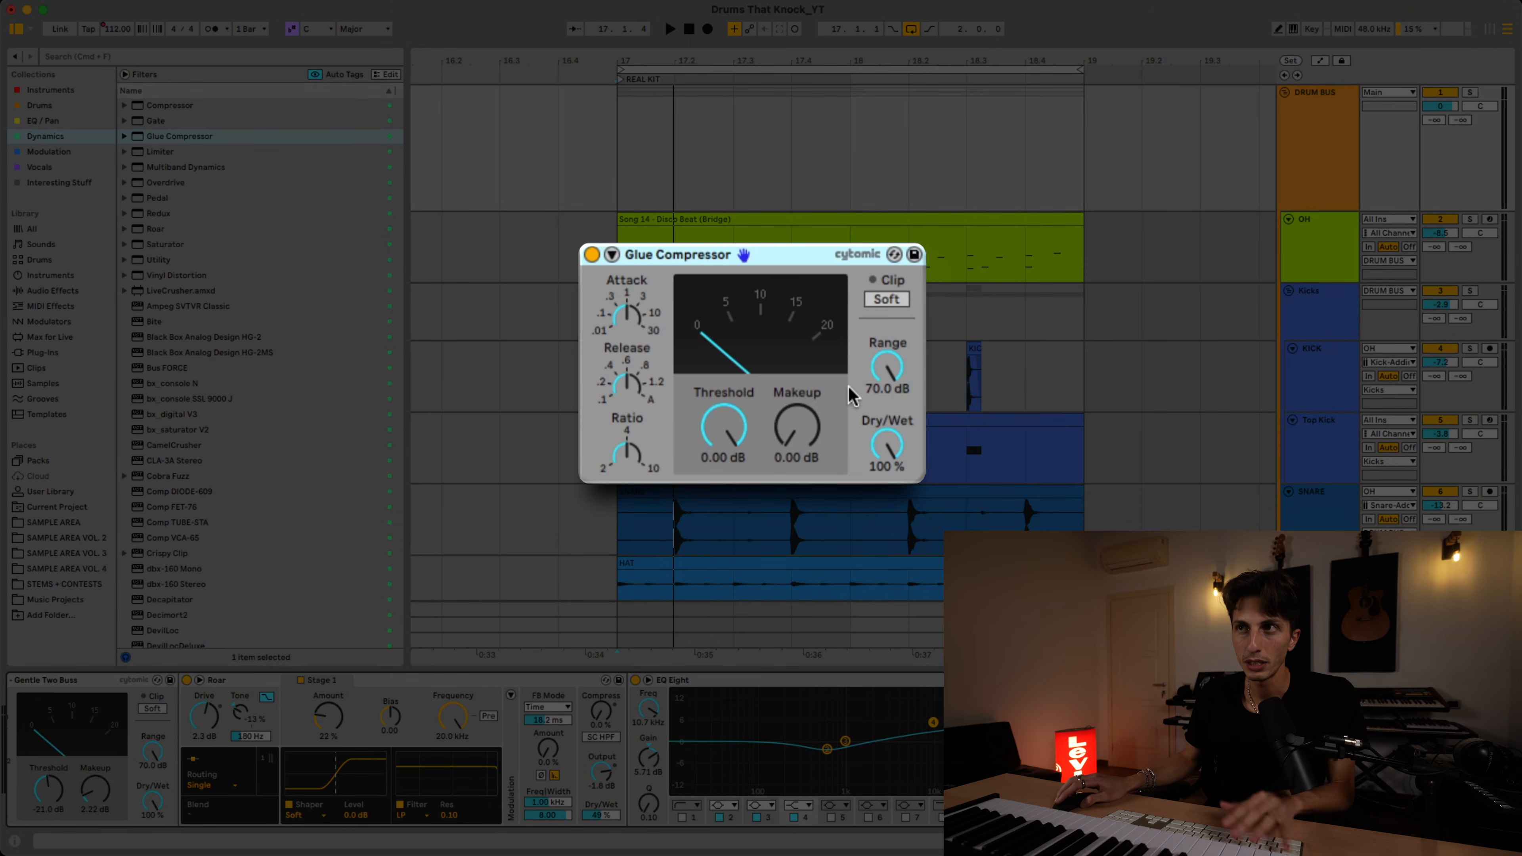
Step: Set the DRUM BUS Glue Compressor to 0 dB range with soft clipping on and raise its makeup to 6.83 dB during playback
drag(890, 365, 890, 484)
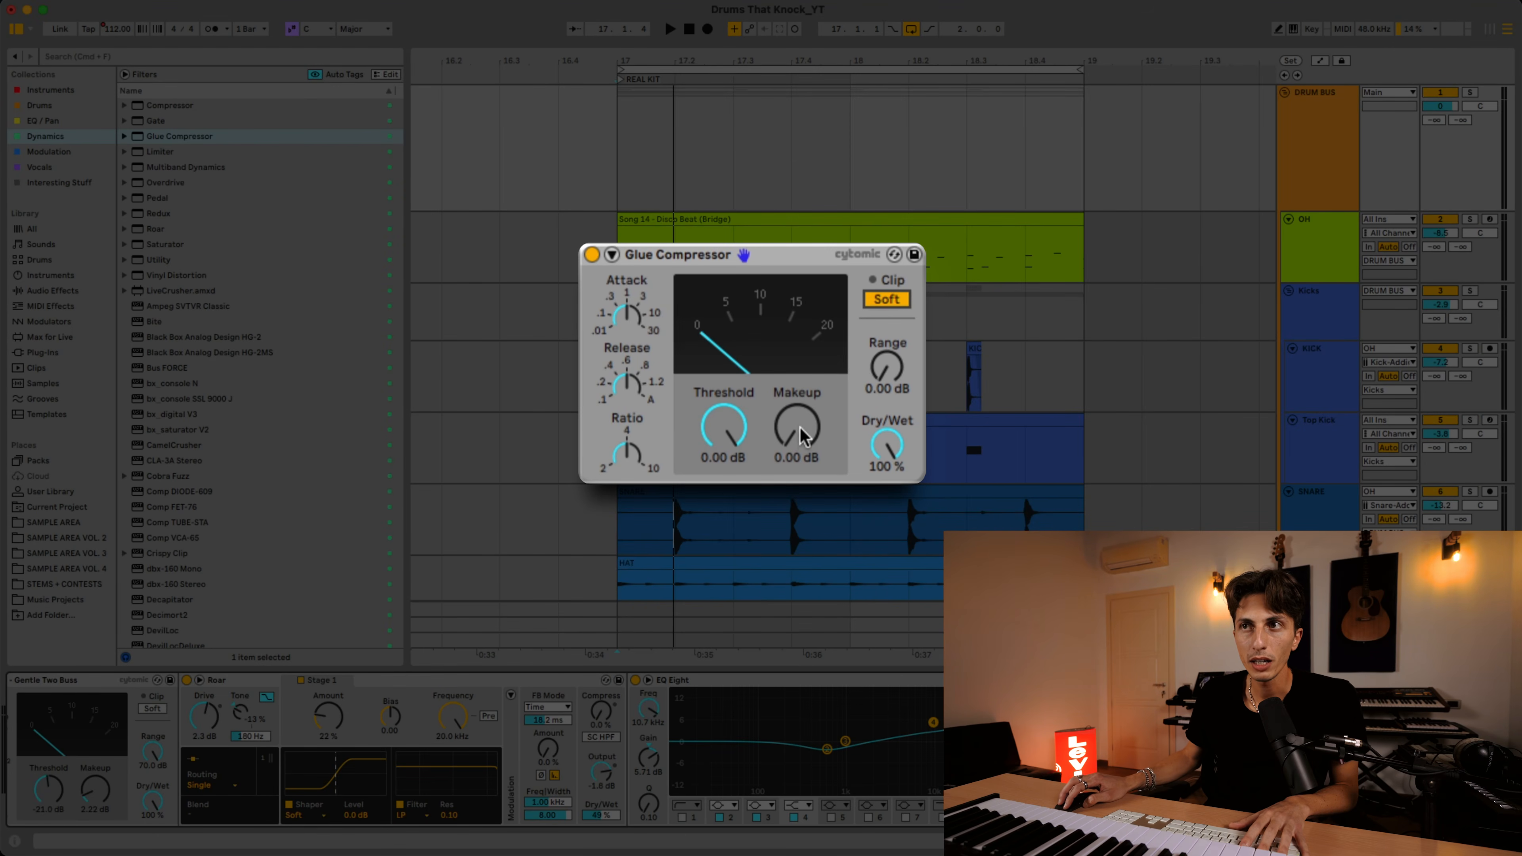
key(space)
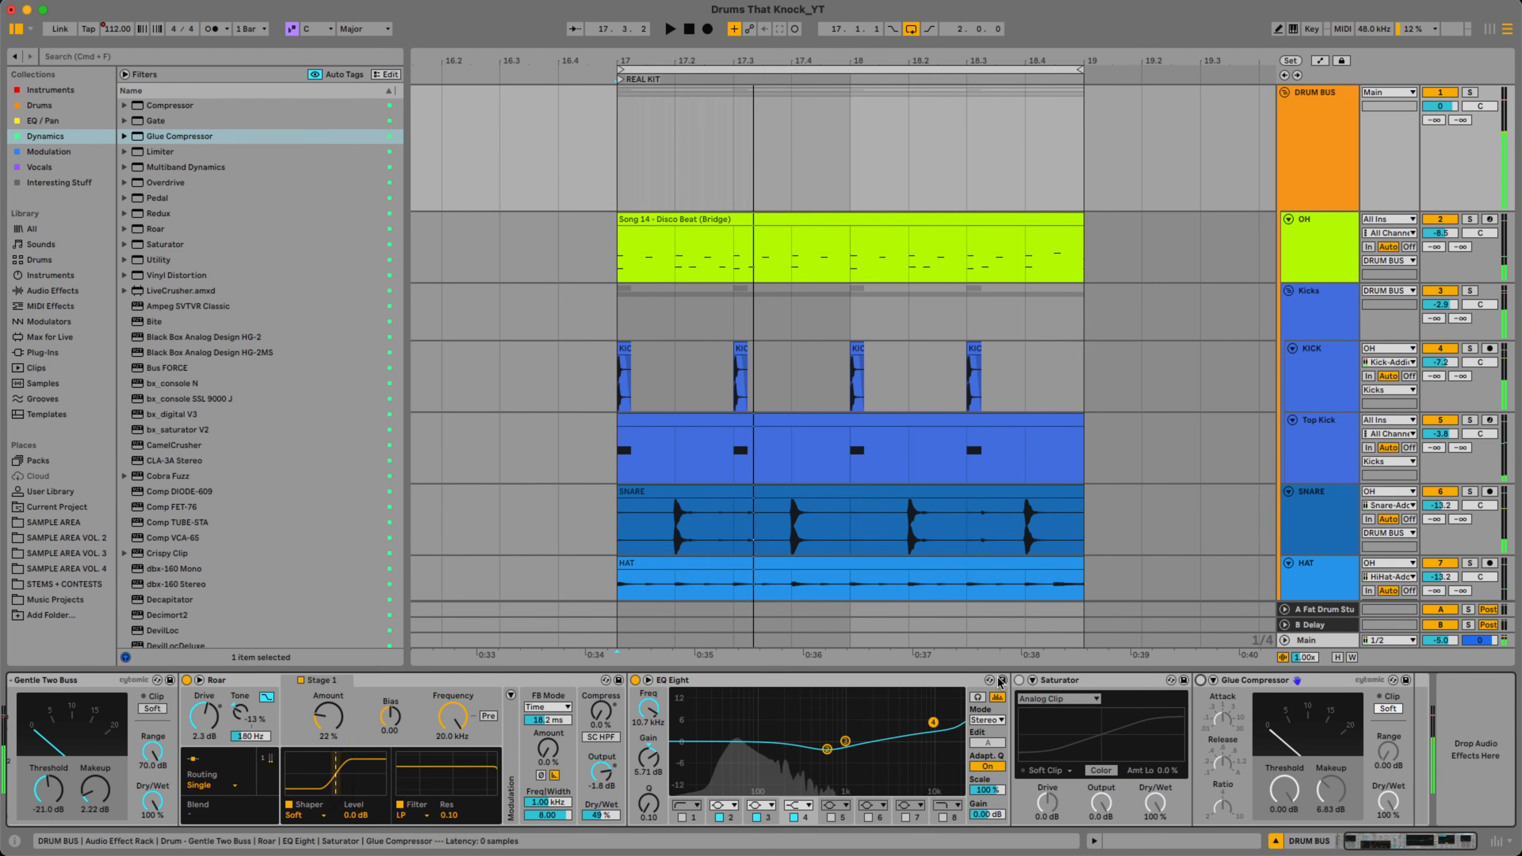
Step: Turn the DRUM BUS Saturator back on, set its curve to Medium Curve and close the StandardCLIP plugin
click(1021, 681)
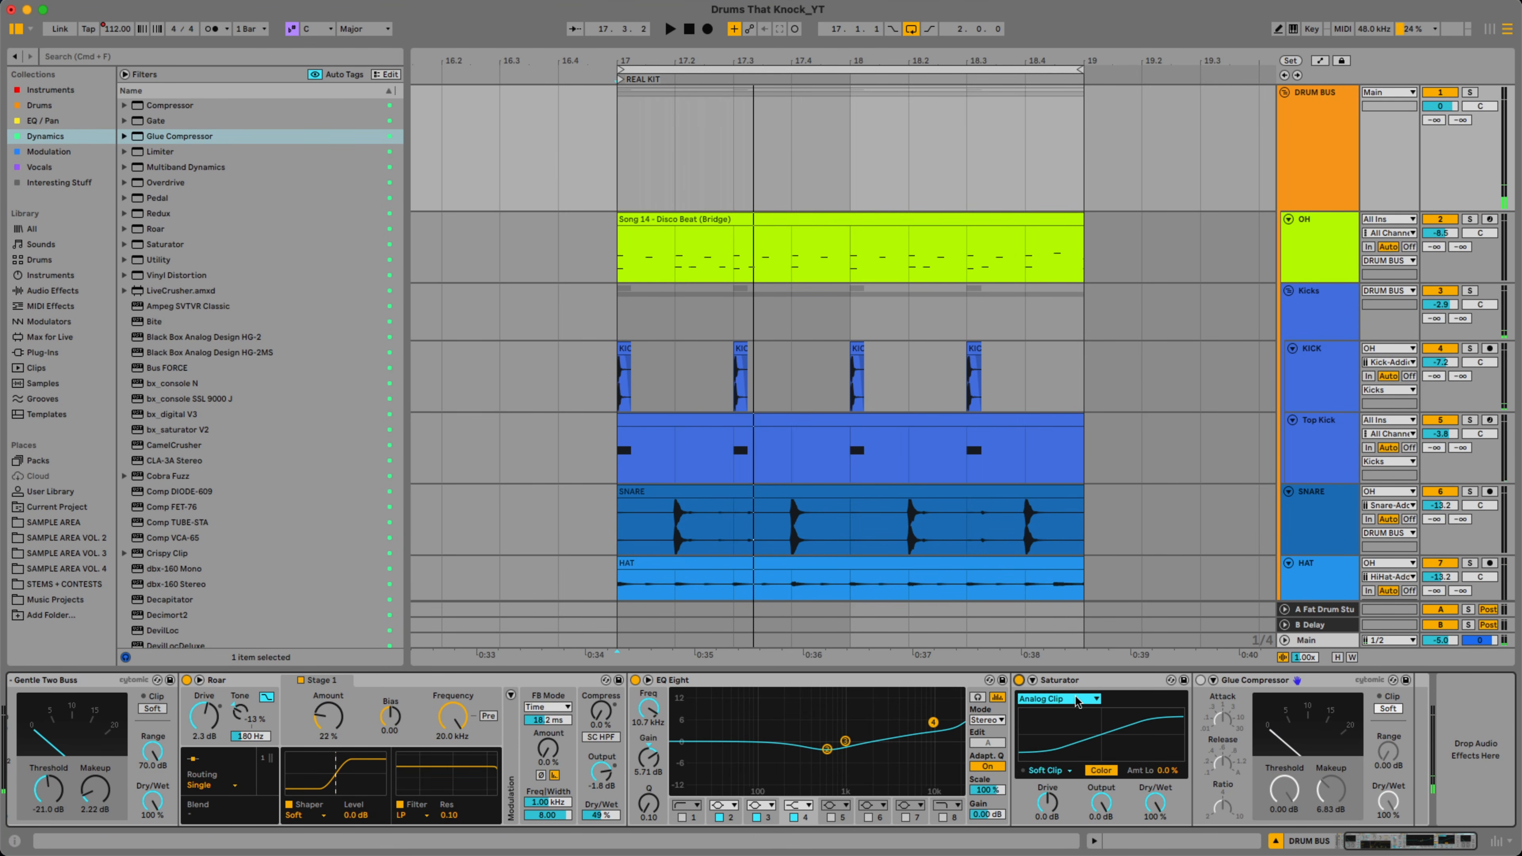
click(1076, 700)
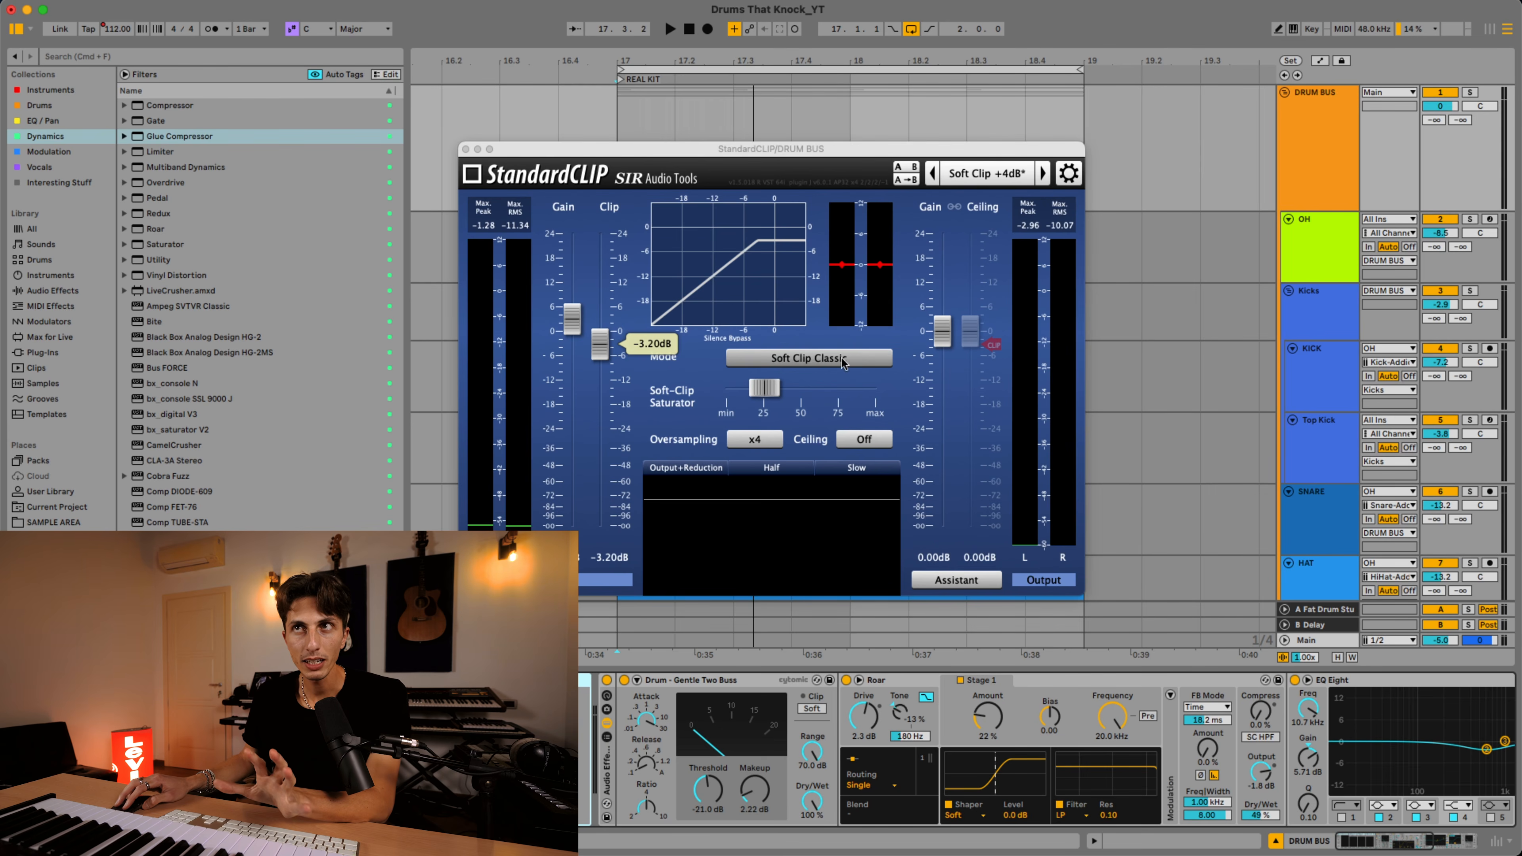
click(465, 149)
scroll(1078, 725, right, 10)
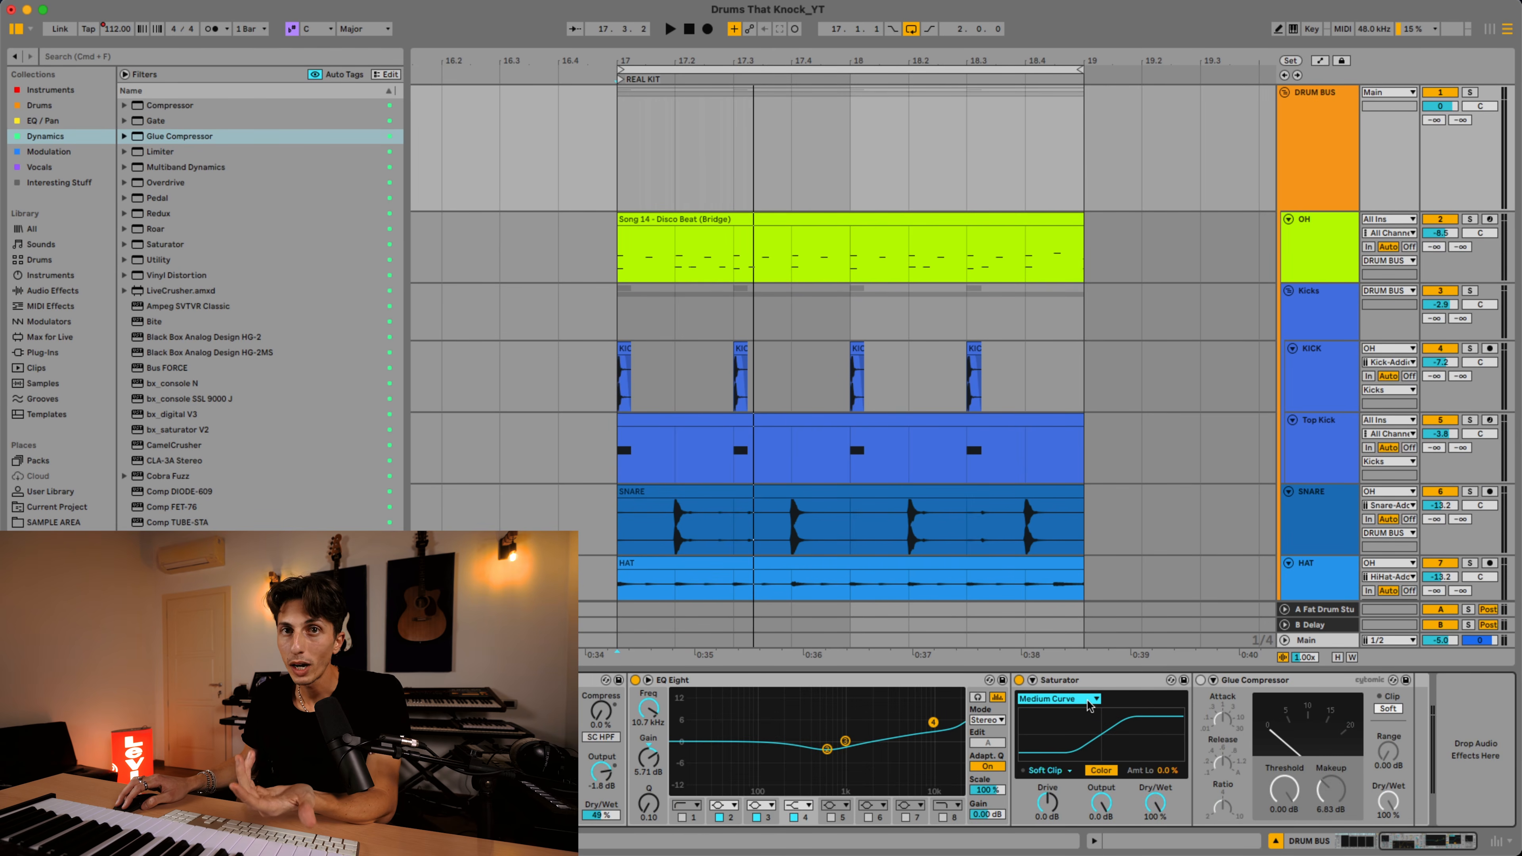
Step: Raise the DRUM BUS Saturator's drive to 2.9 dB while auditioning the kit
key(space)
drag(1048, 803, 1048, 767)
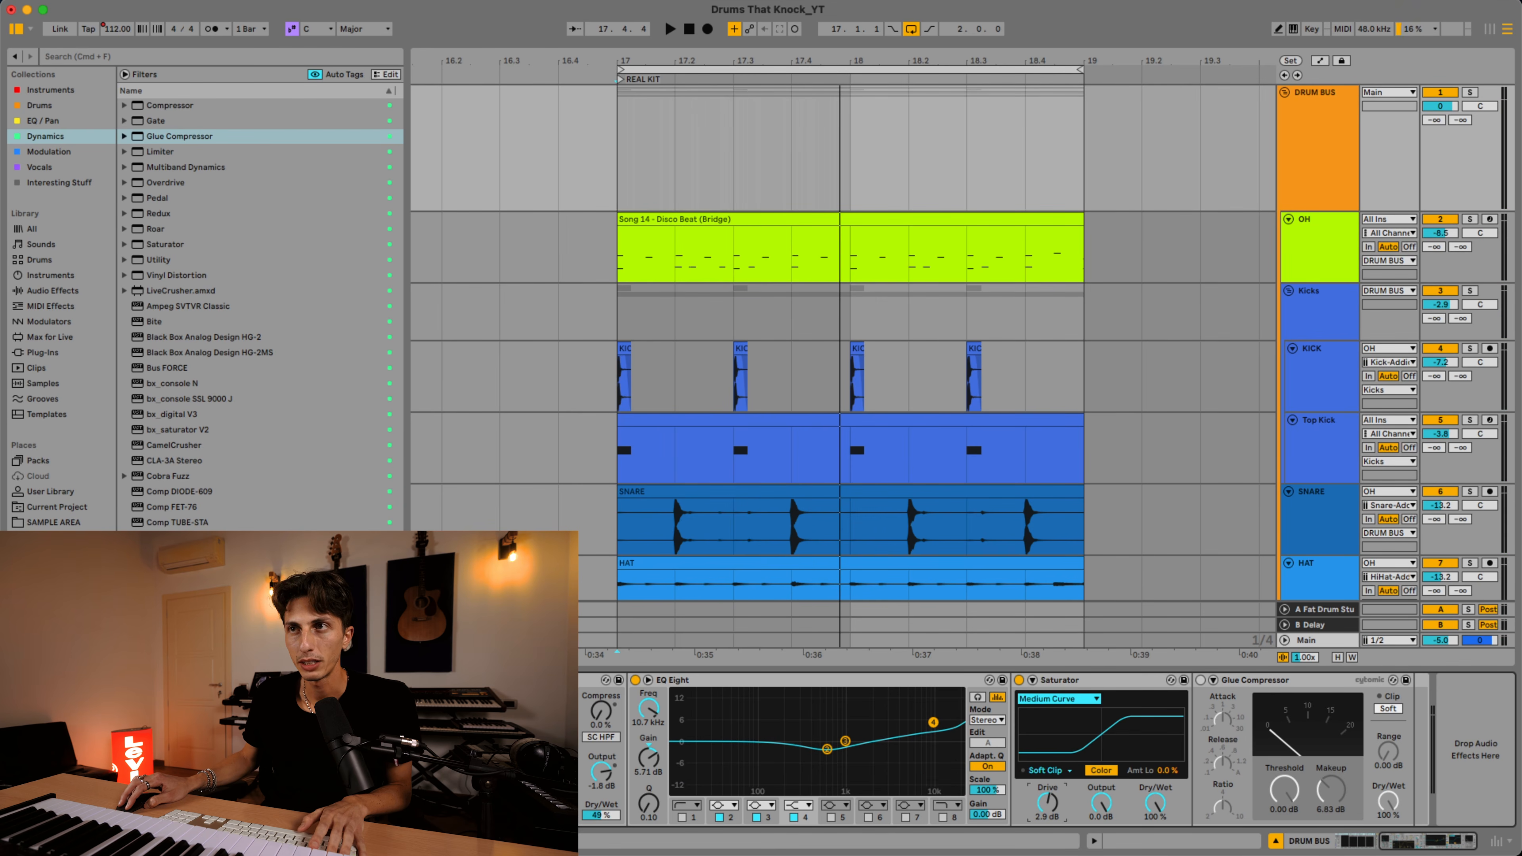
key(space)
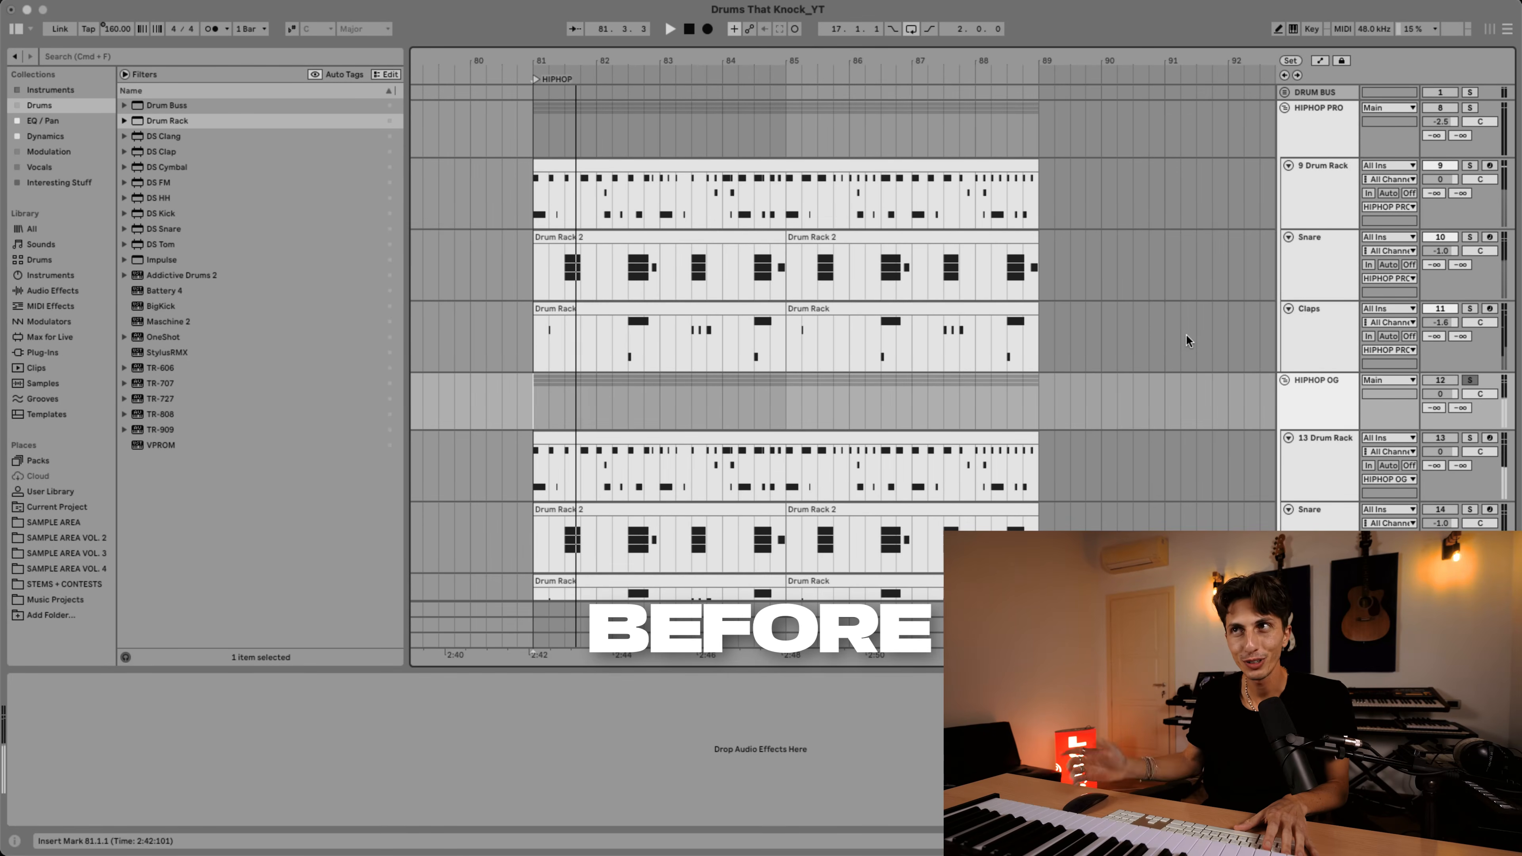
Step: Compare the original HIPHOP OG drums with the processed HIPHOP PRO group during playback
click(1299, 448)
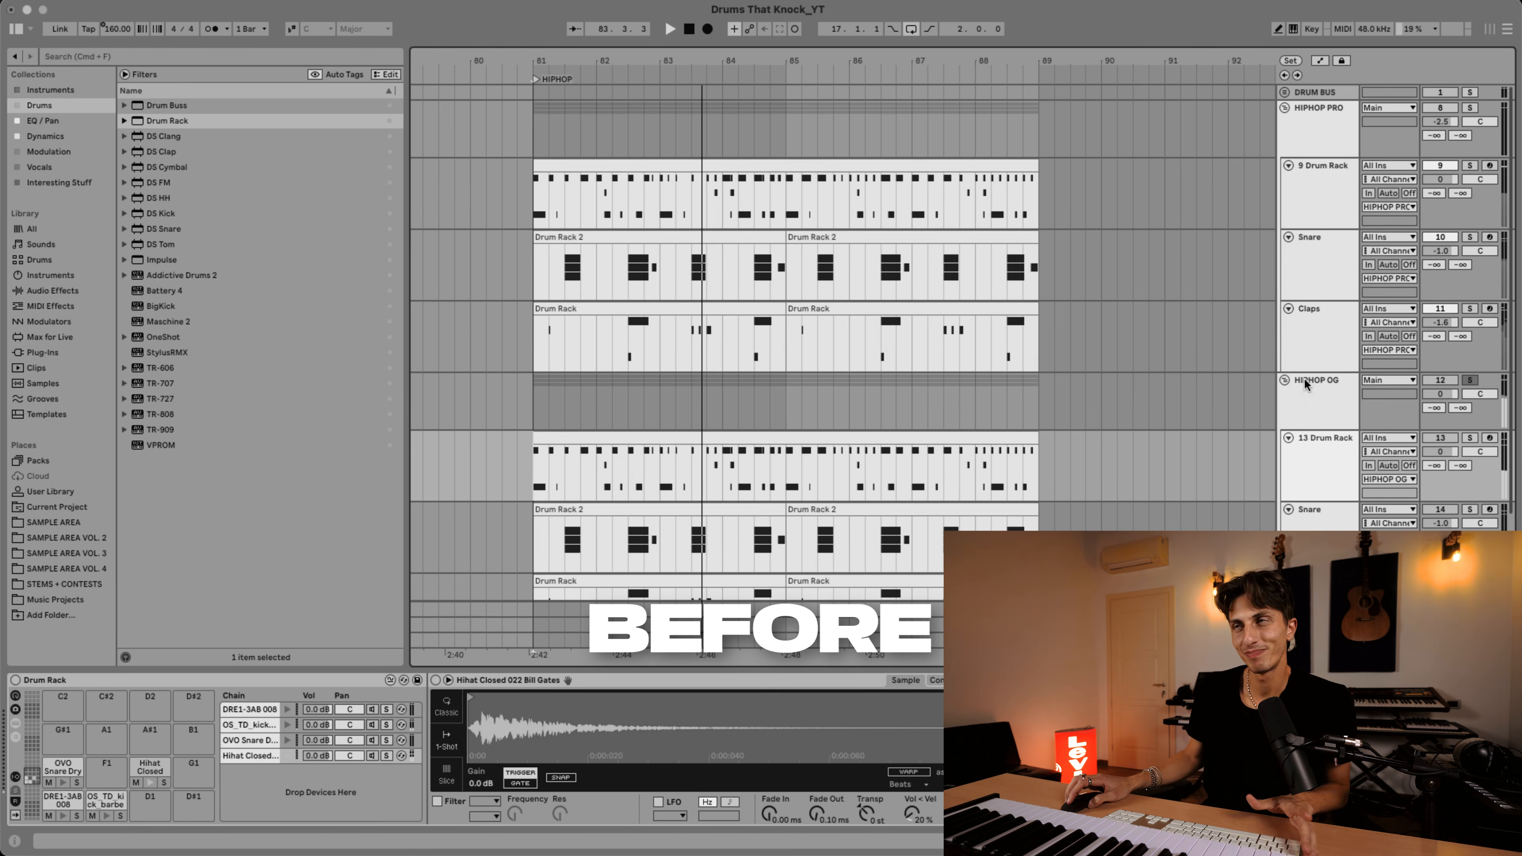
click(1304, 380)
click(1312, 146)
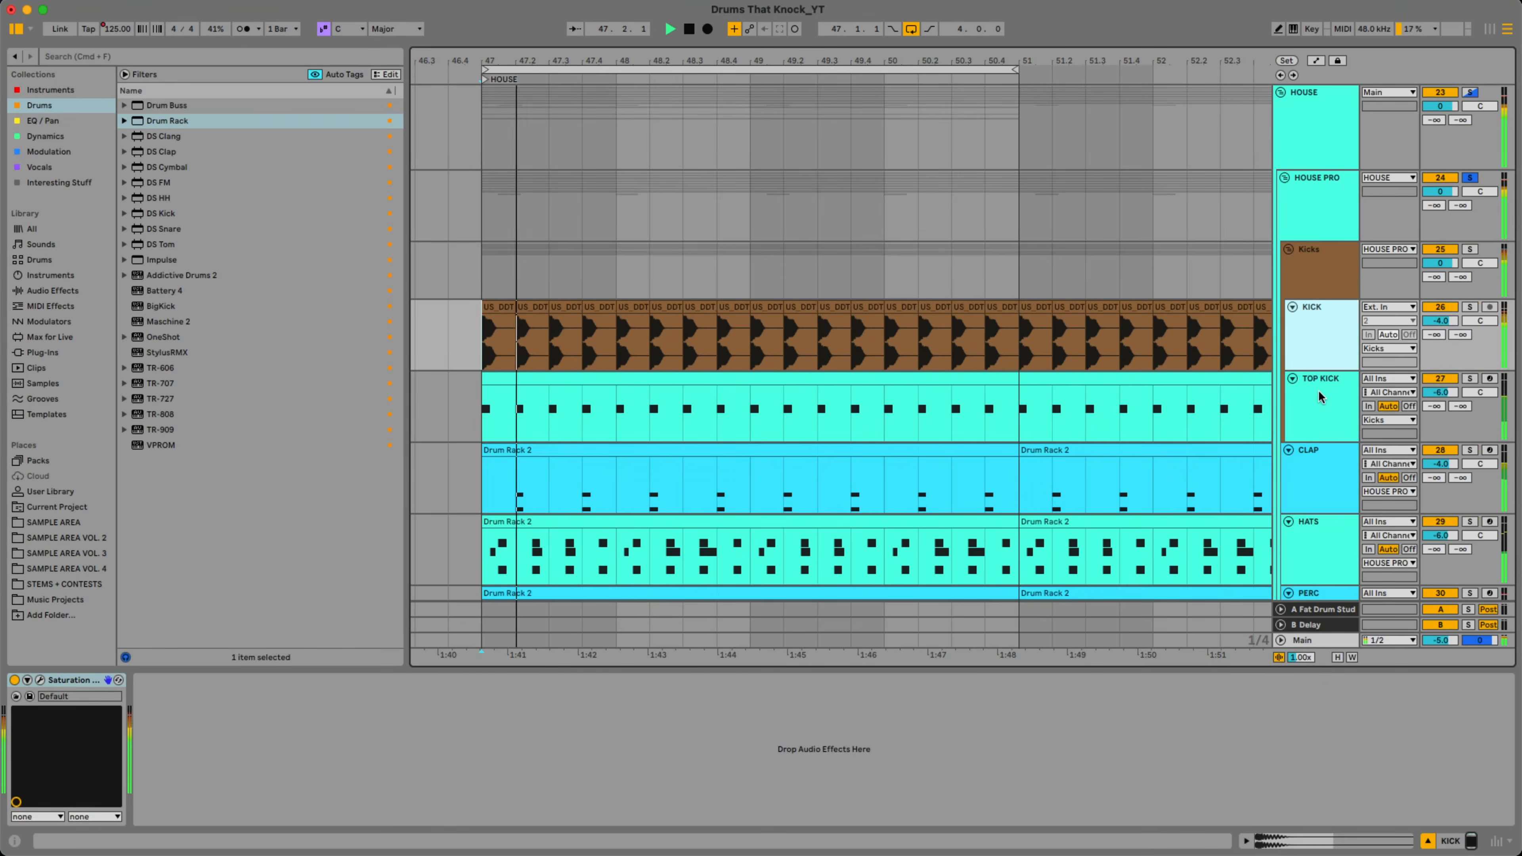
Step: Examine the device chains of the HOUSE PRO kick, CLAP and HATS tracks
click(1319, 390)
click(1301, 279)
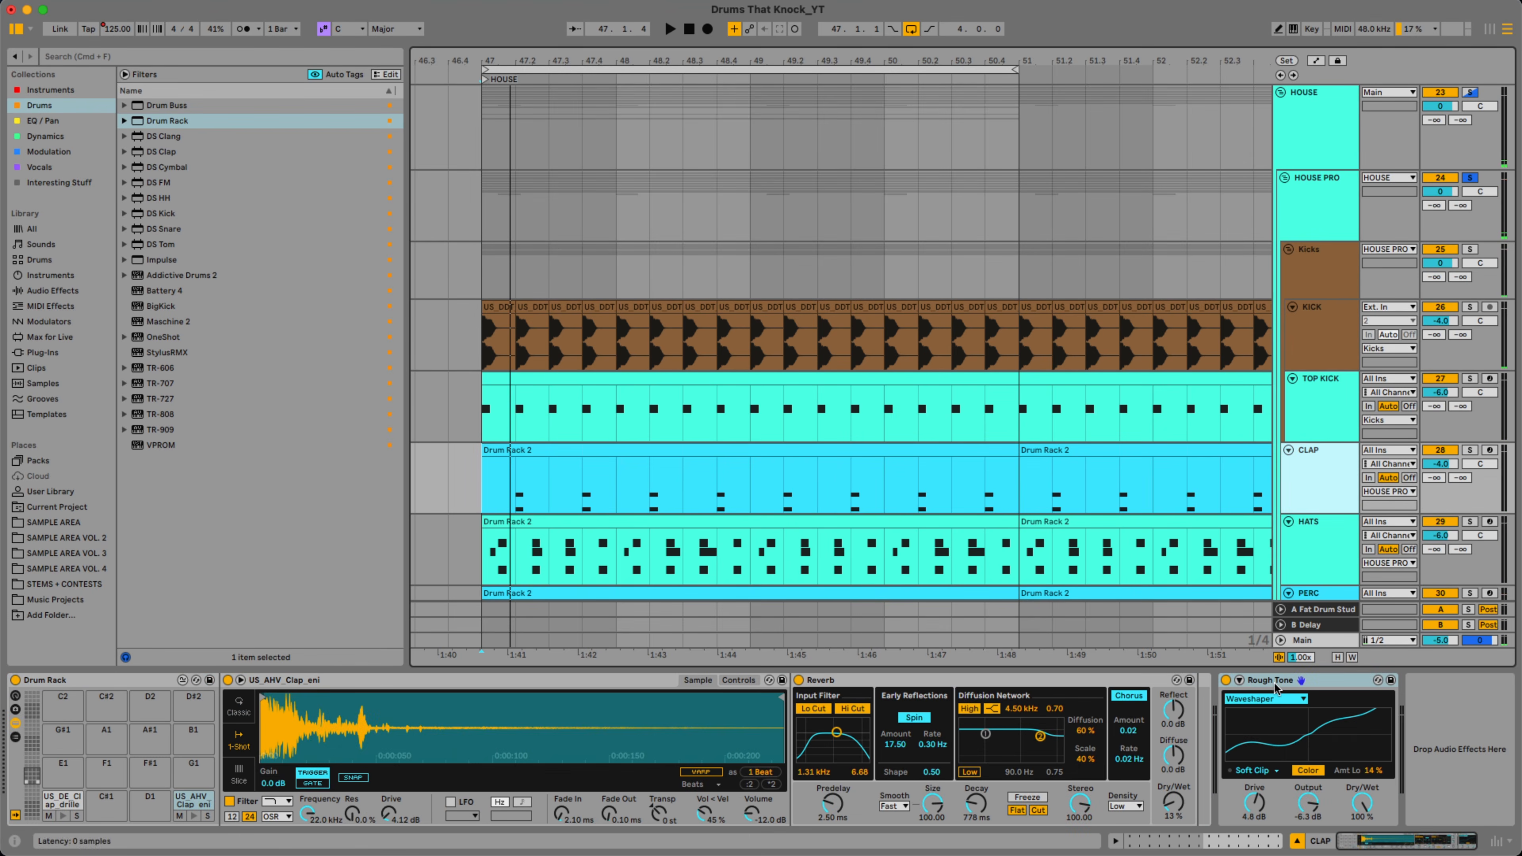
click(1320, 545)
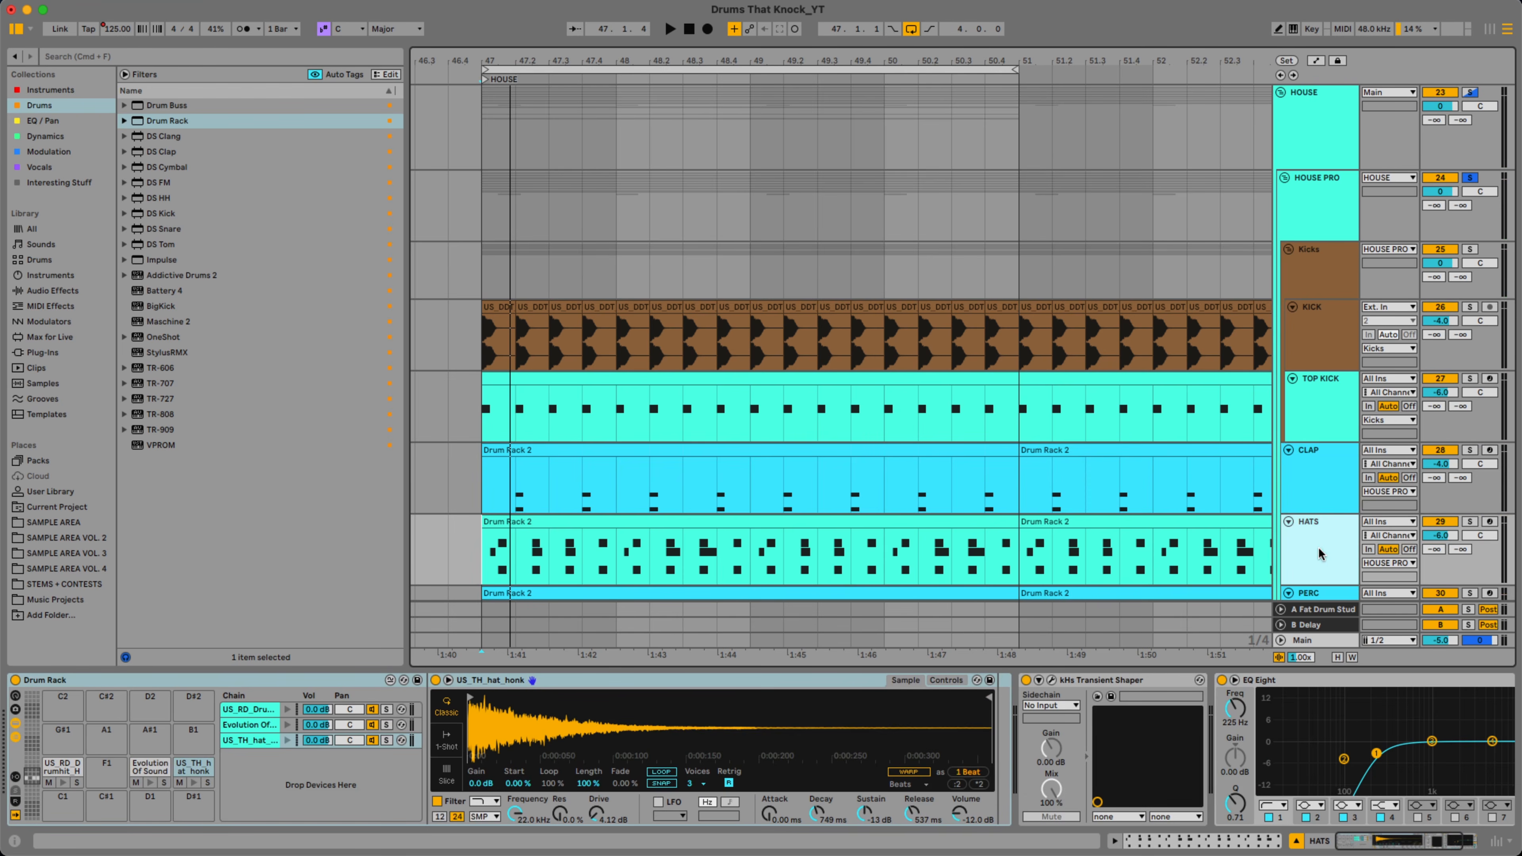